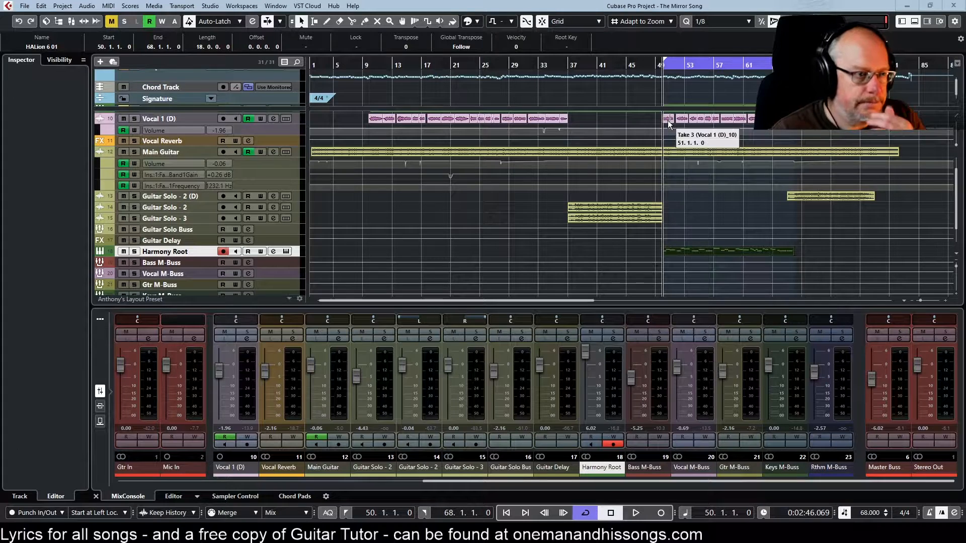
Play the cycled section with the Harmony Root track soloed and open its MIDI part in an enlarged note editor
click(636, 513)
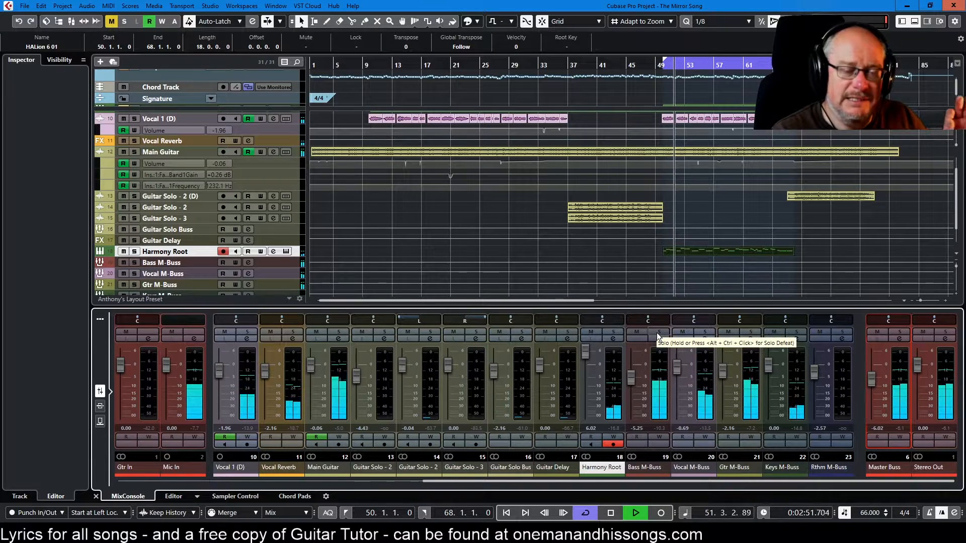
click(133, 252)
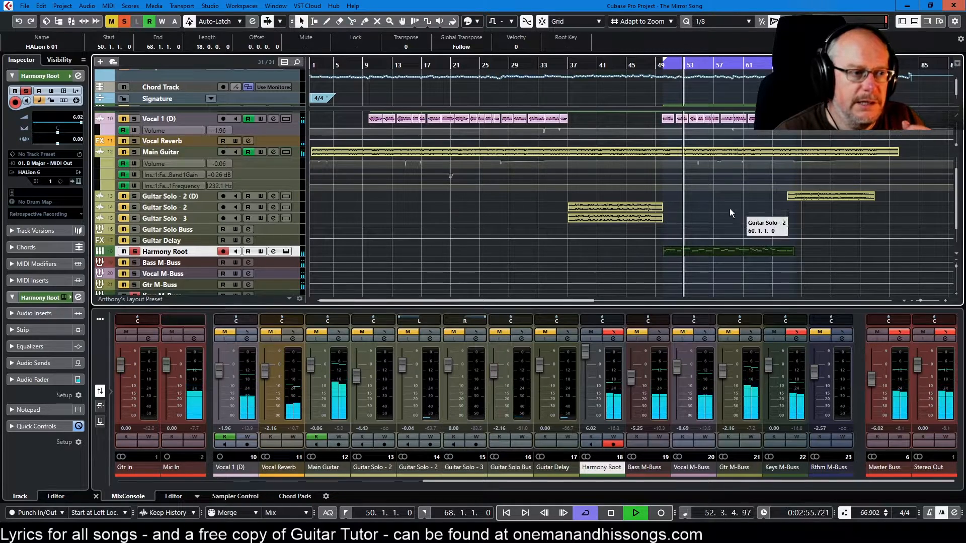
double_click(737, 250)
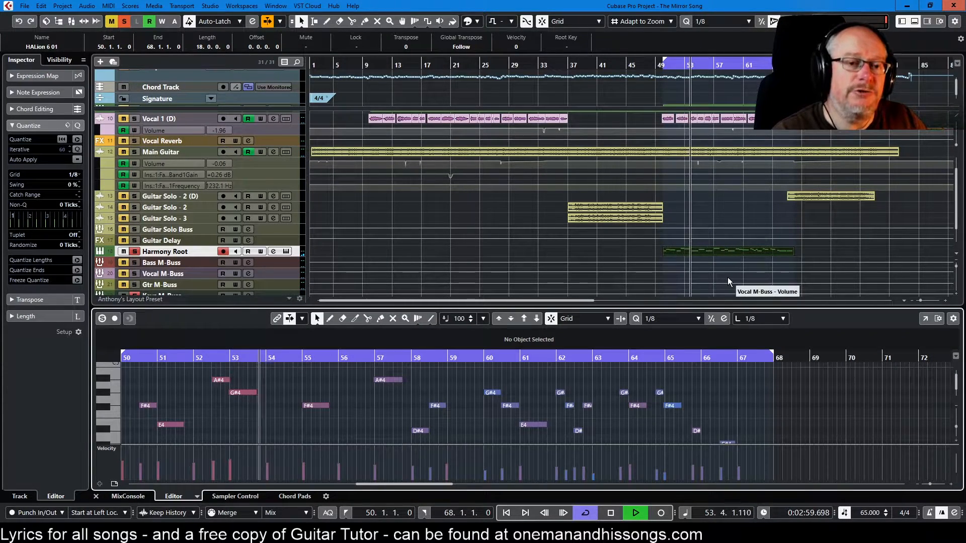
drag(716, 308, 716, 197)
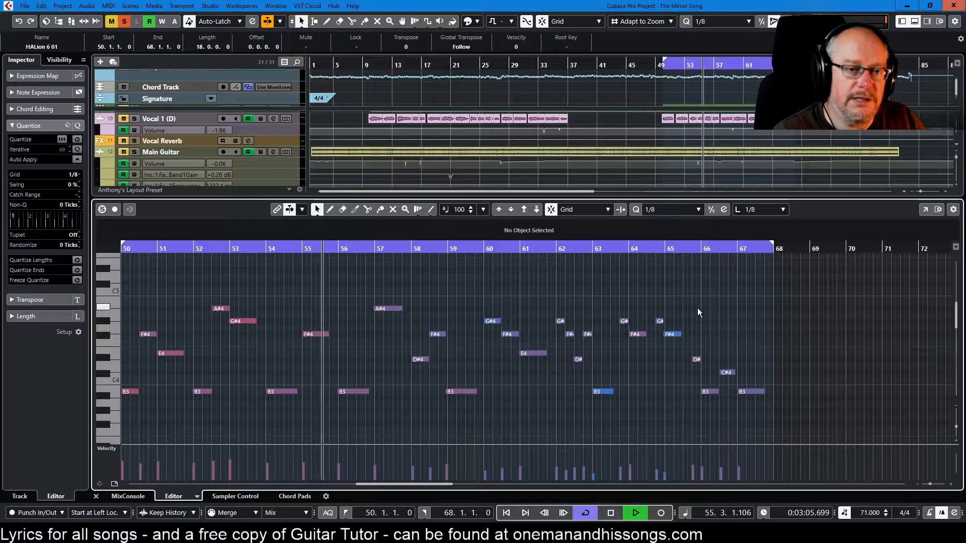
drag(744, 200, 738, 219)
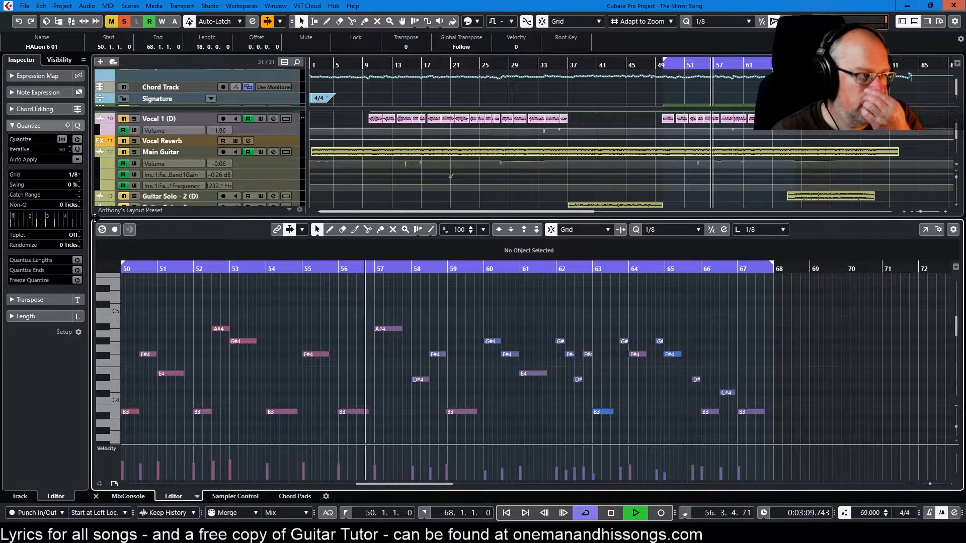
Turn off solo on the Harmony Root track and stop playback
scroll(206, 172, down, 2)
scroll(205, 173, down, 2)
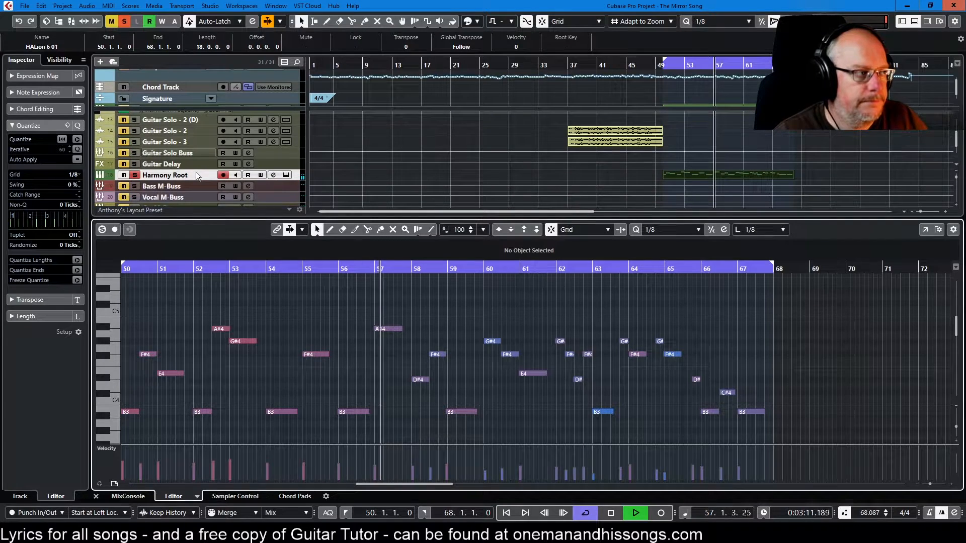
click(134, 178)
click(134, 177)
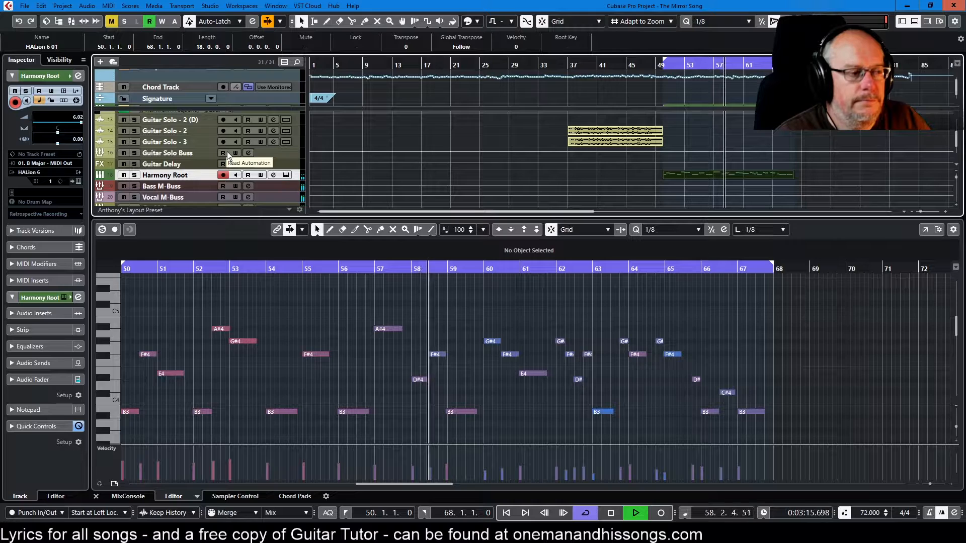
click(610, 512)
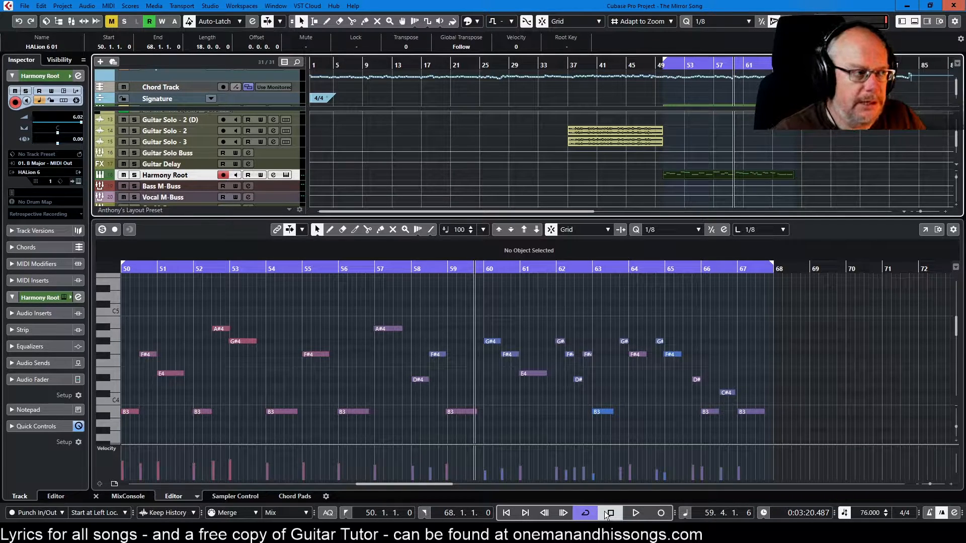
Quantize all notes of the Harmony Root part to the 1/8 grid
drag(779, 220, 767, 283)
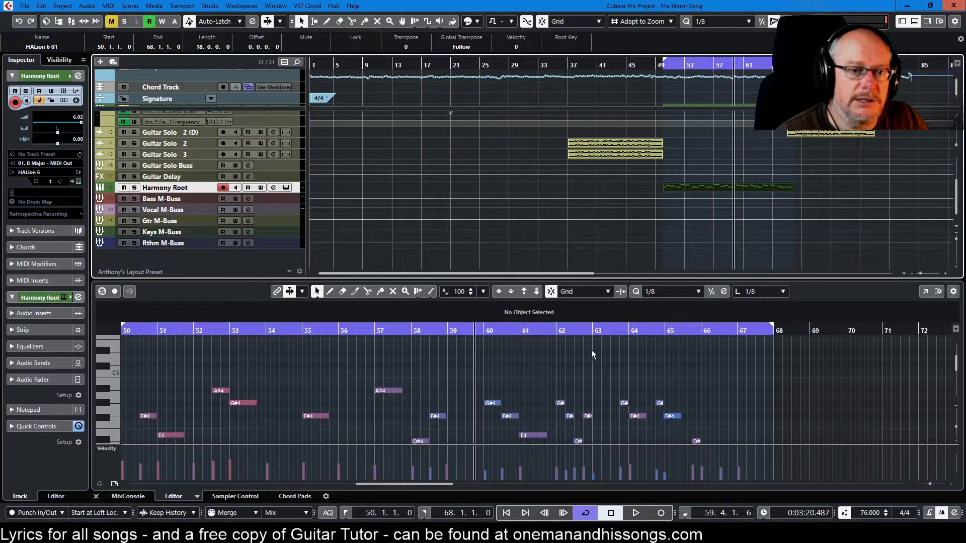
click(492, 403)
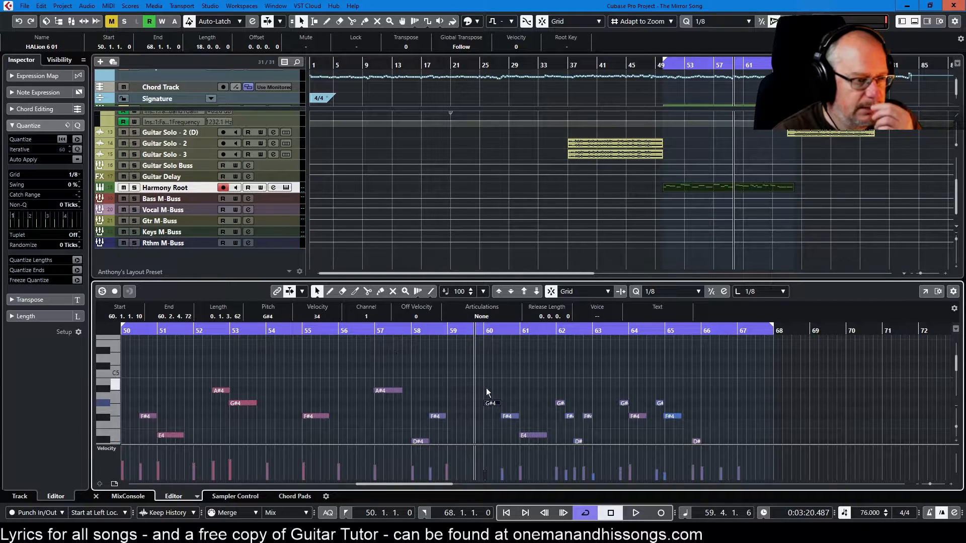
scroll(492, 390, down, 1)
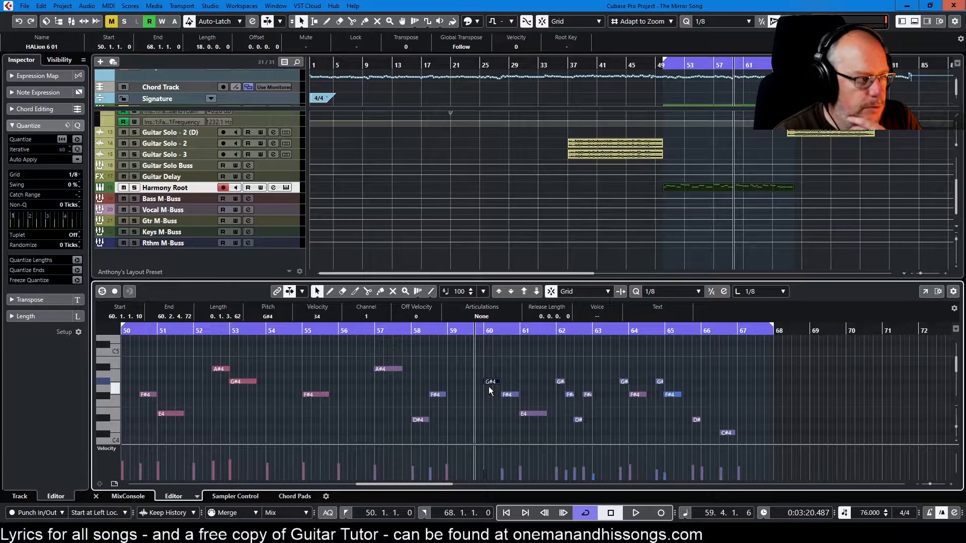
click(438, 373)
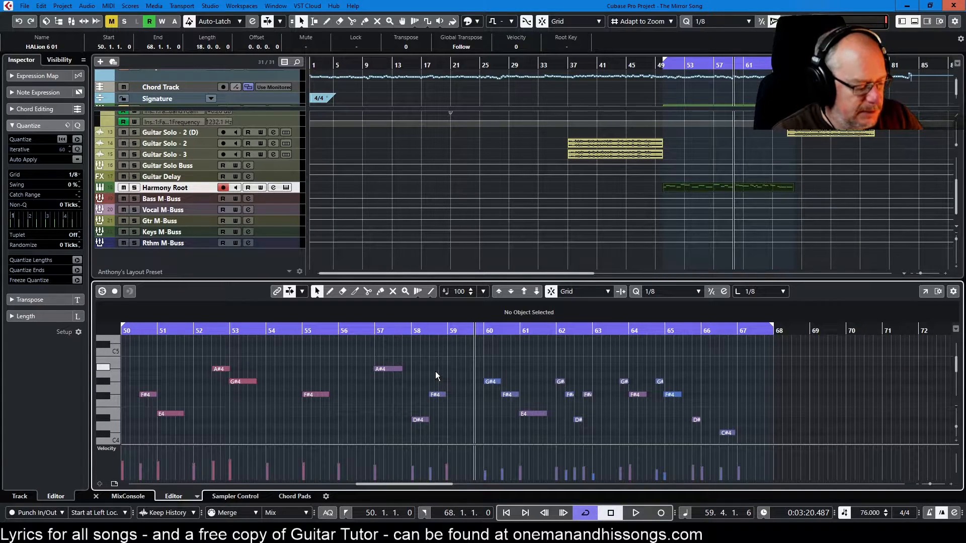
key(ctrl+a)
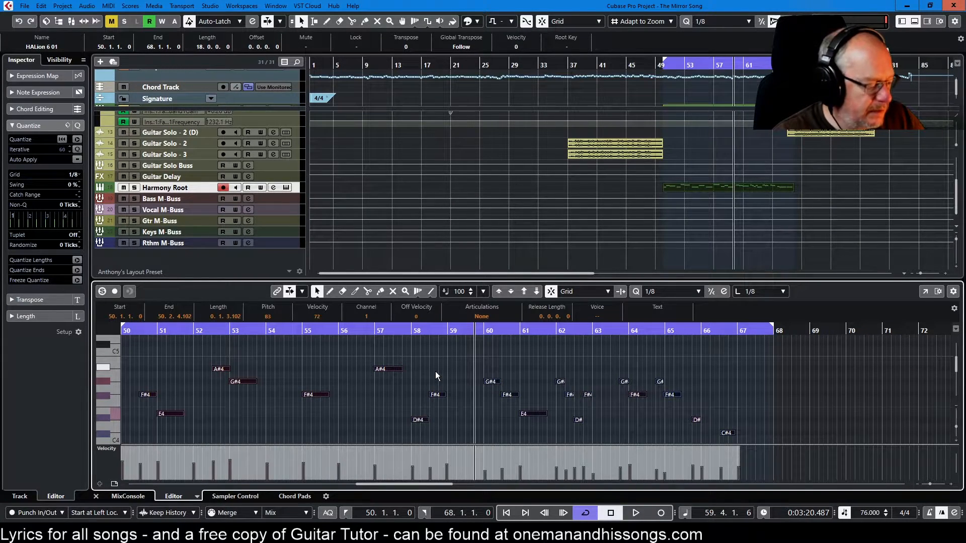
key(q)
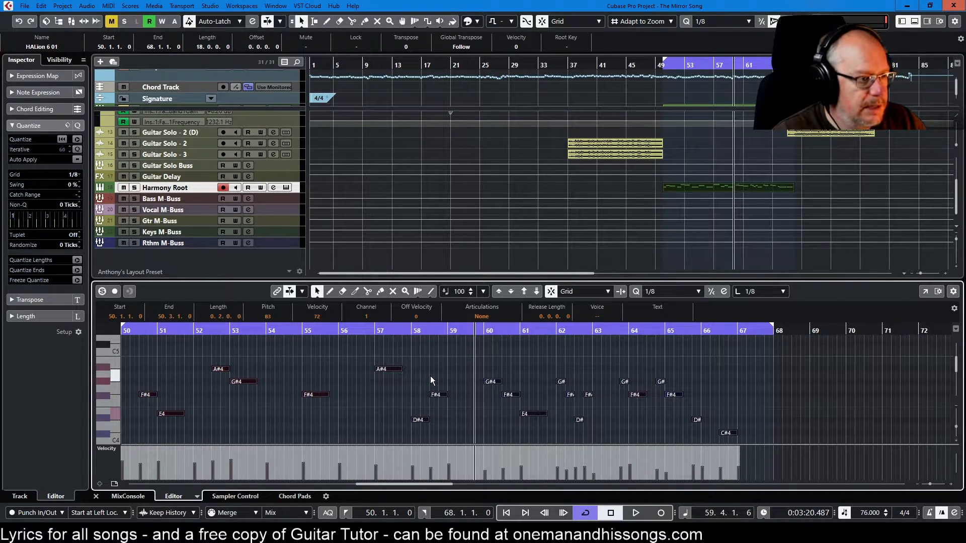
click(171, 414)
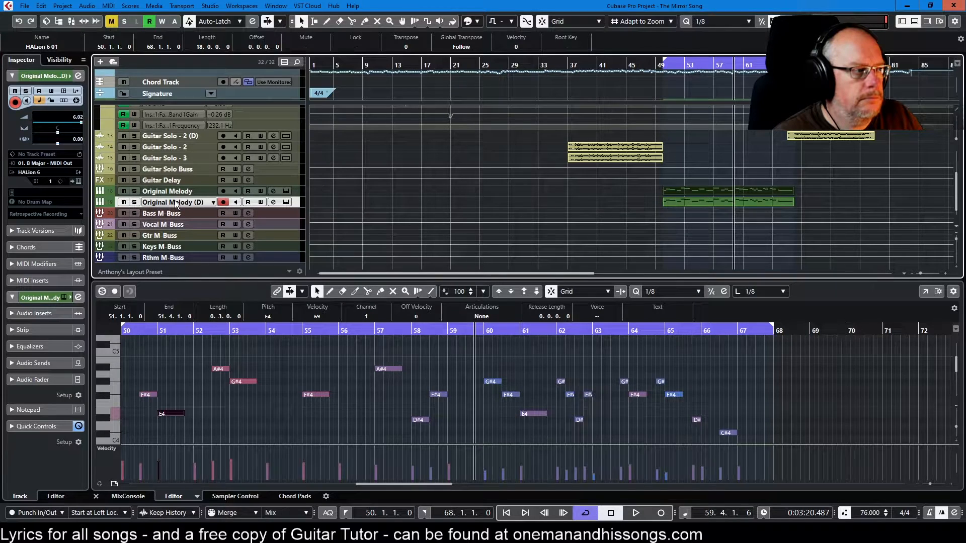
Duplicate the Original Melody track once more and rename the two copies 3rd and 5th
key(Up)
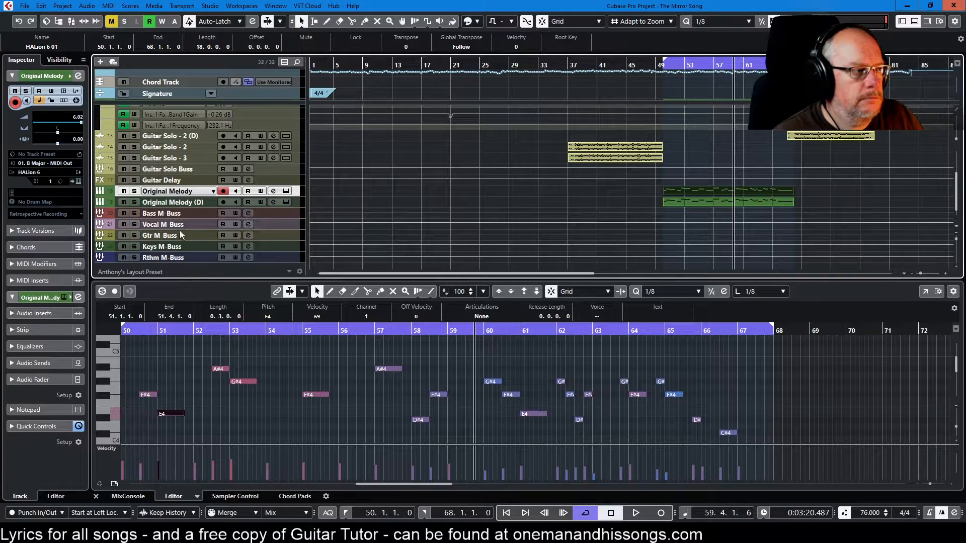
key(ctrl+shift+d)
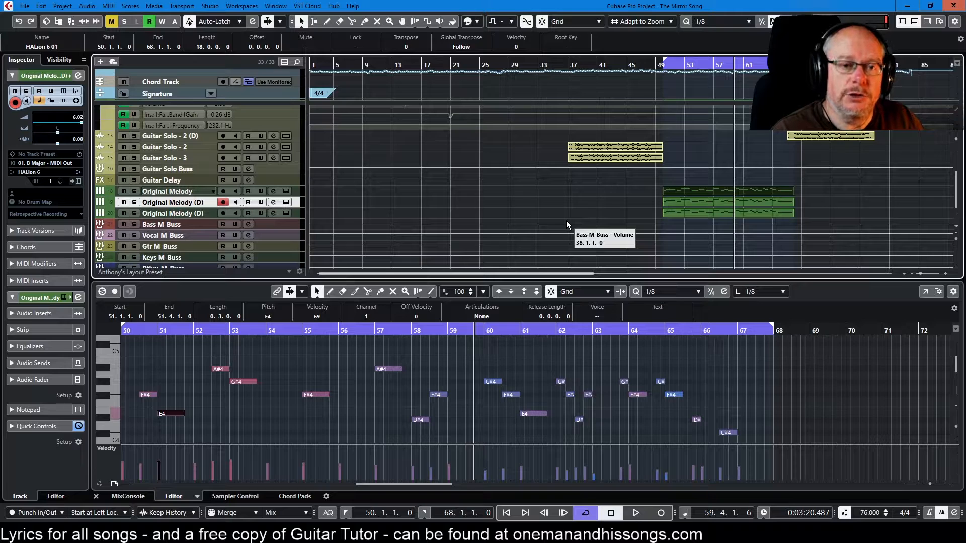
double_click(167, 202)
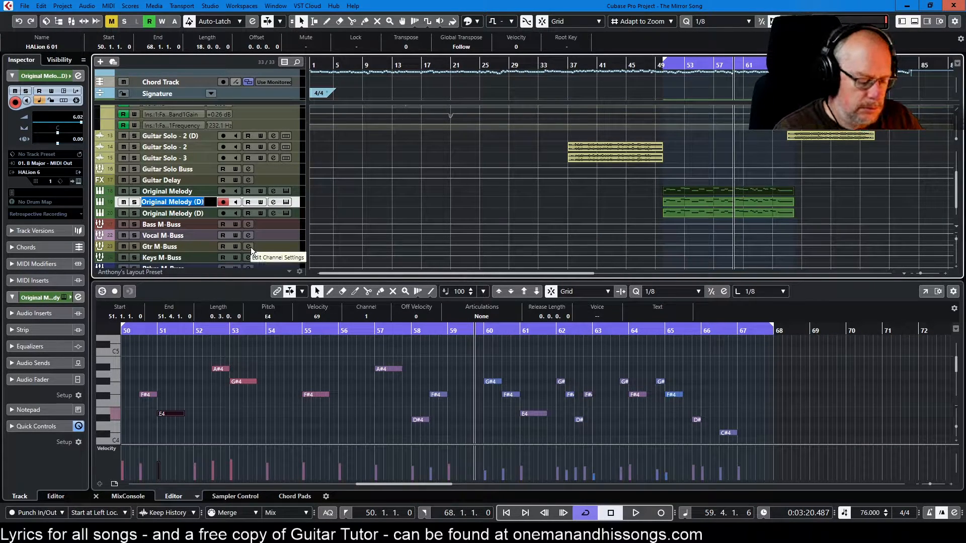
text(3rd)
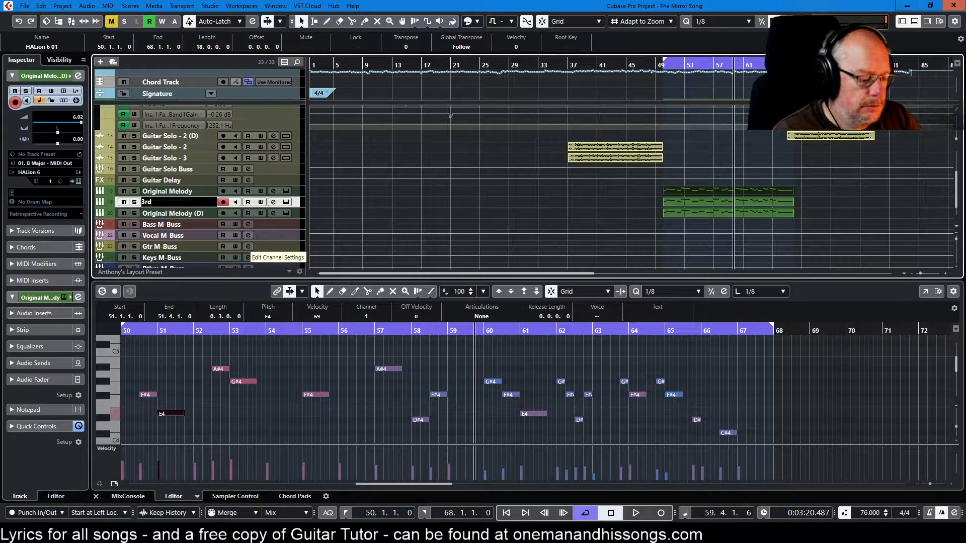
key(Return)
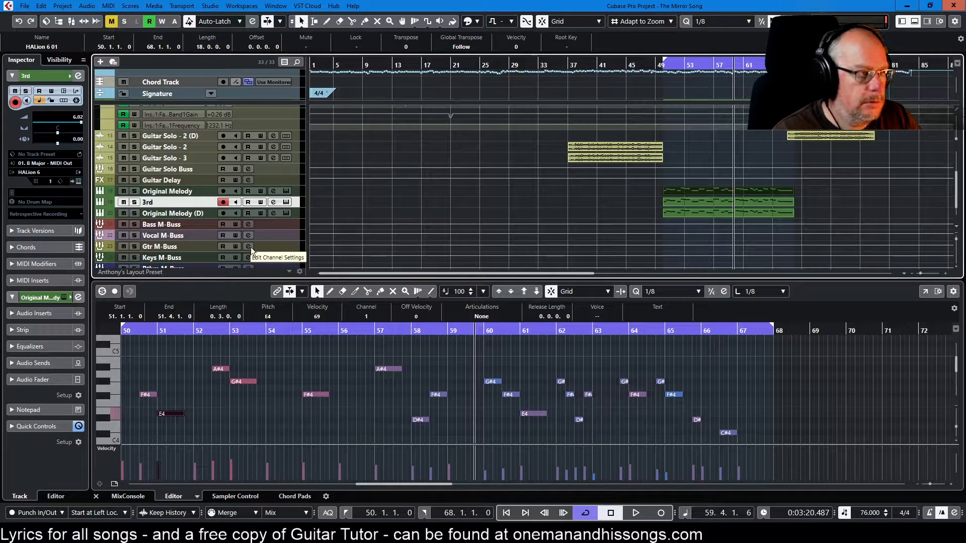
double_click(183, 214)
text(5th)
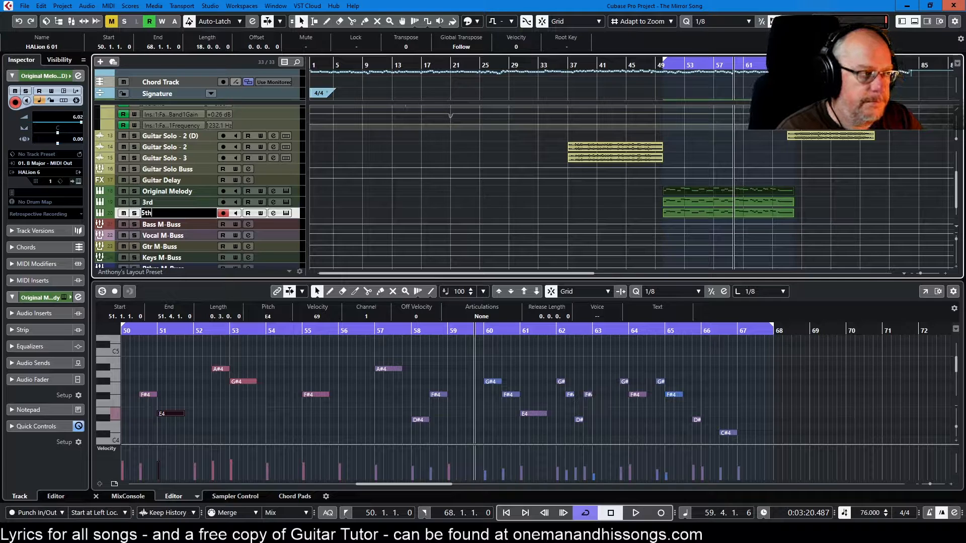
key(Return)
Select all notes of the 3rd part and set up transposing with scale correction from B Major to B Major
click(707, 203)
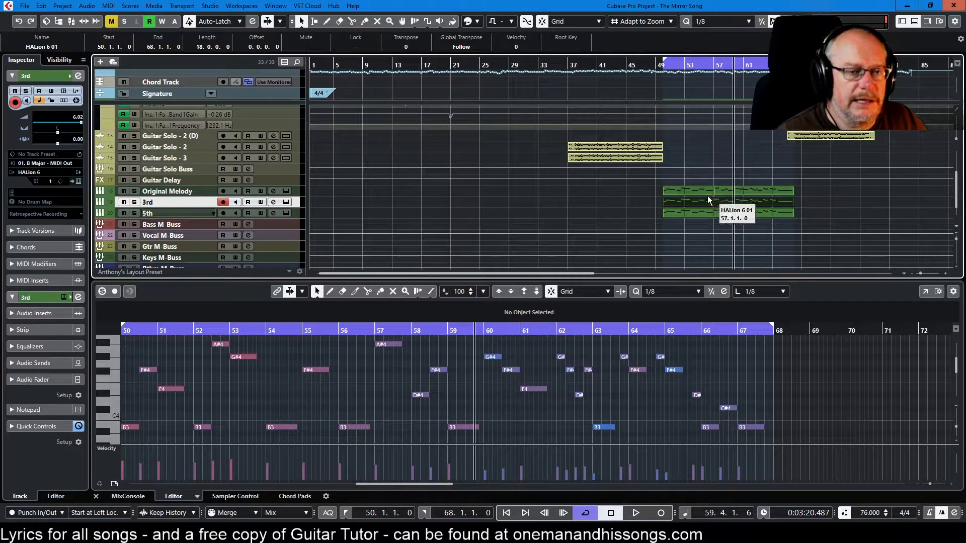
click(423, 396)
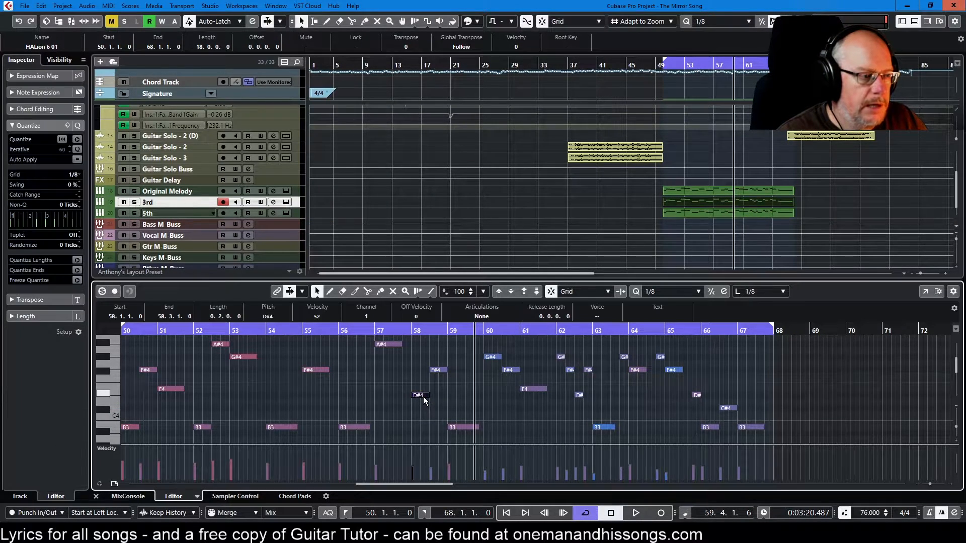
key(ctrl+a)
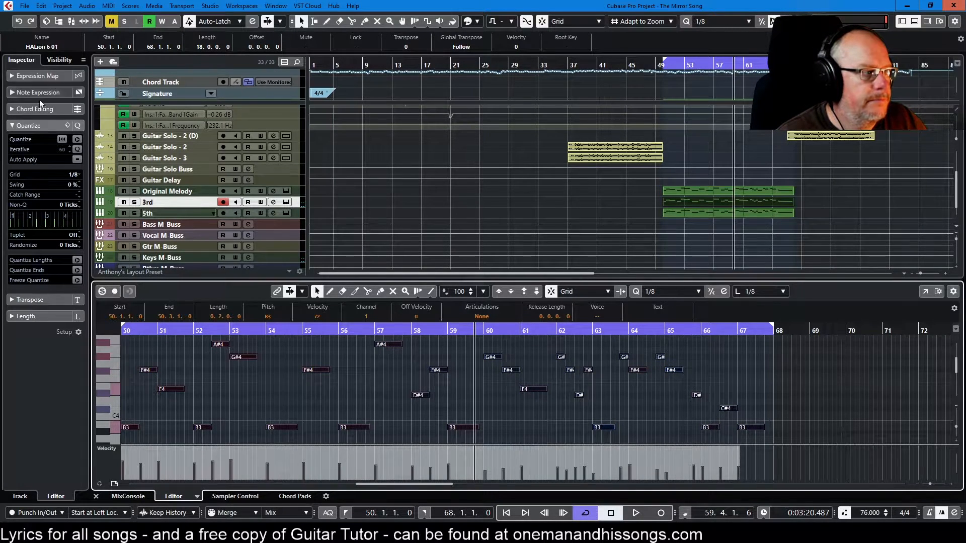
click(58, 300)
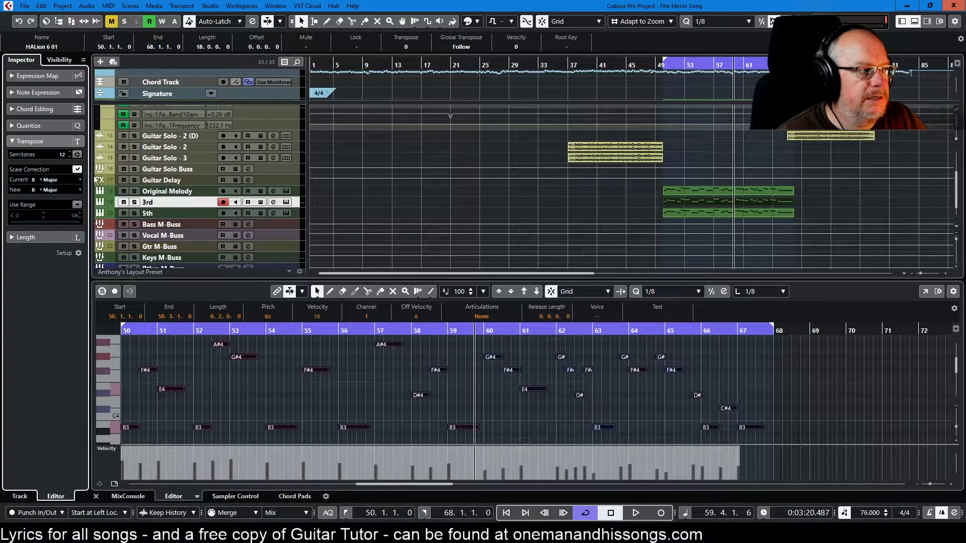
click(77, 170)
click(77, 170)
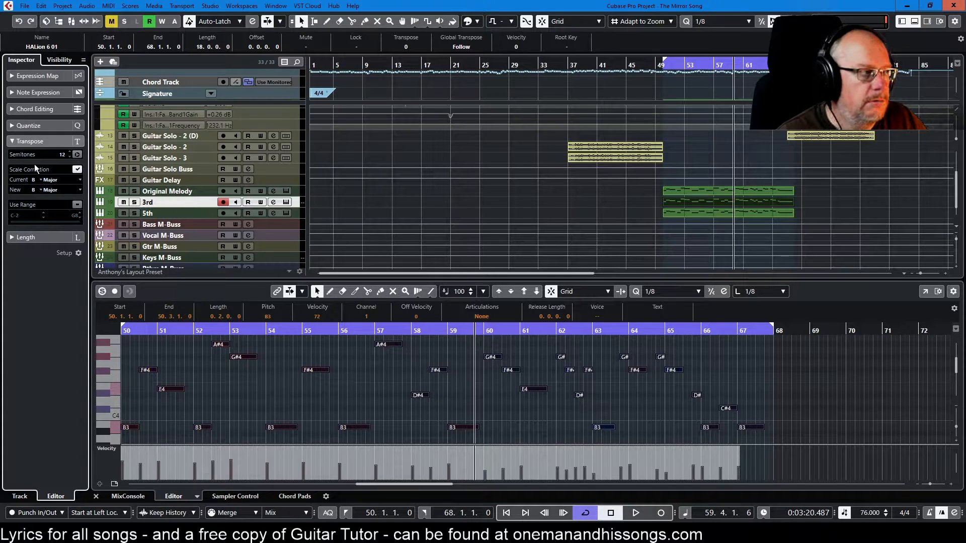
click(38, 179)
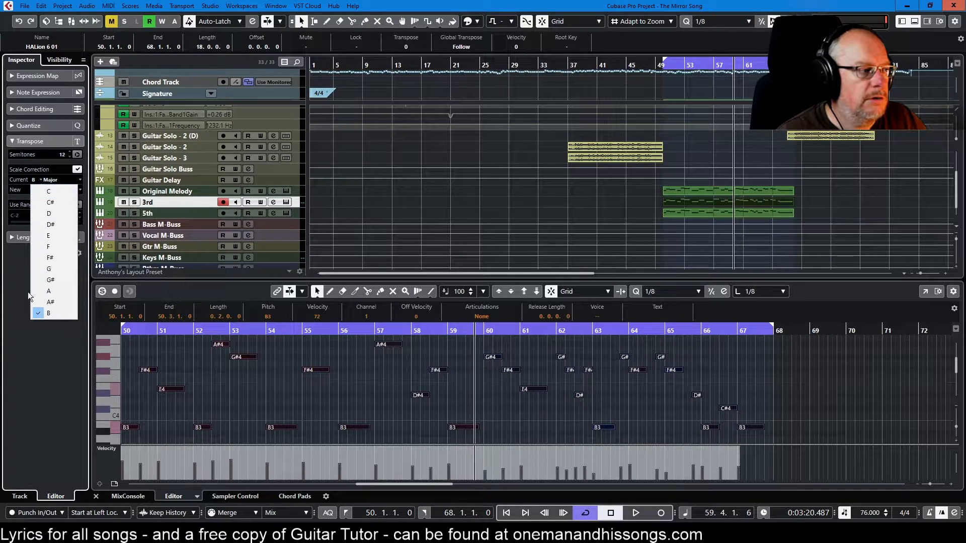
click(58, 306)
click(74, 189)
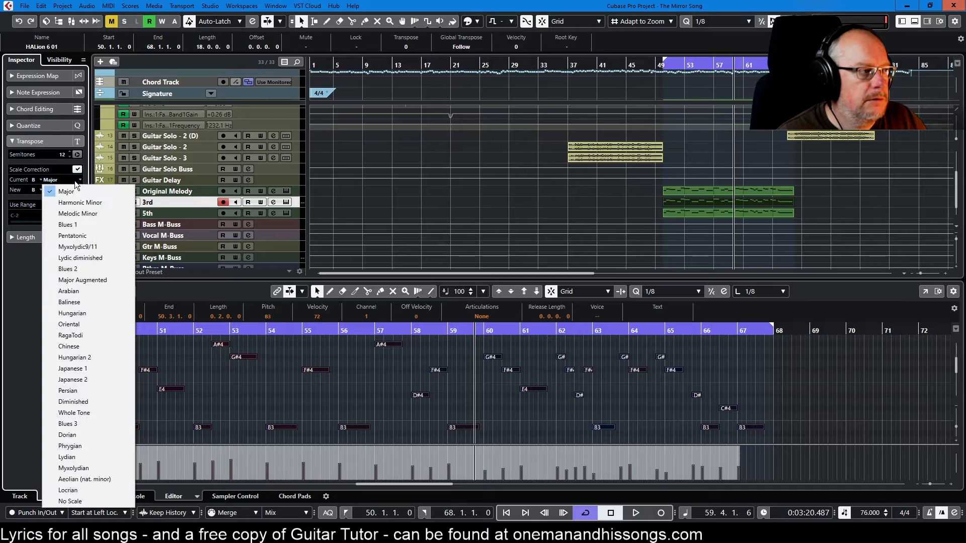
click(19, 283)
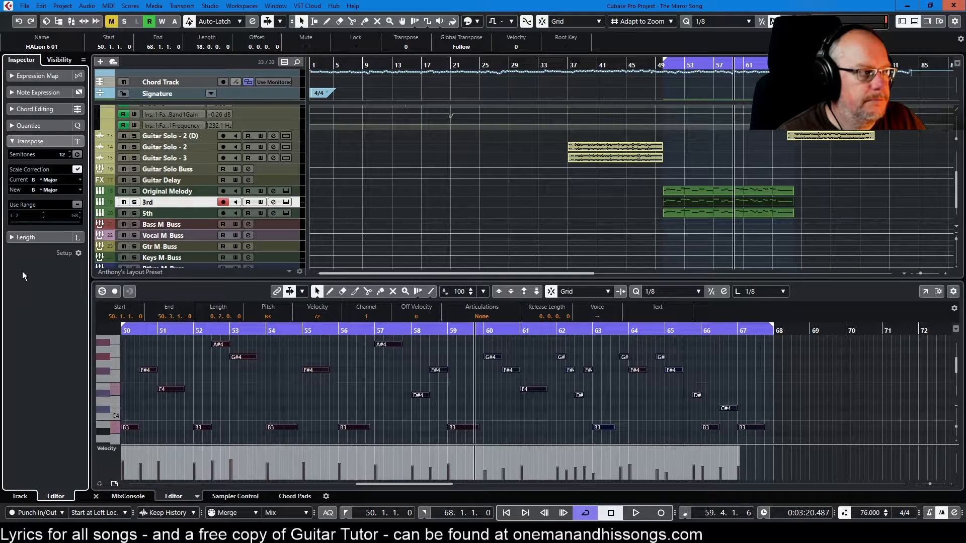
Transpose the selected notes of the 3rd part up by 4 semitones
click(69, 155)
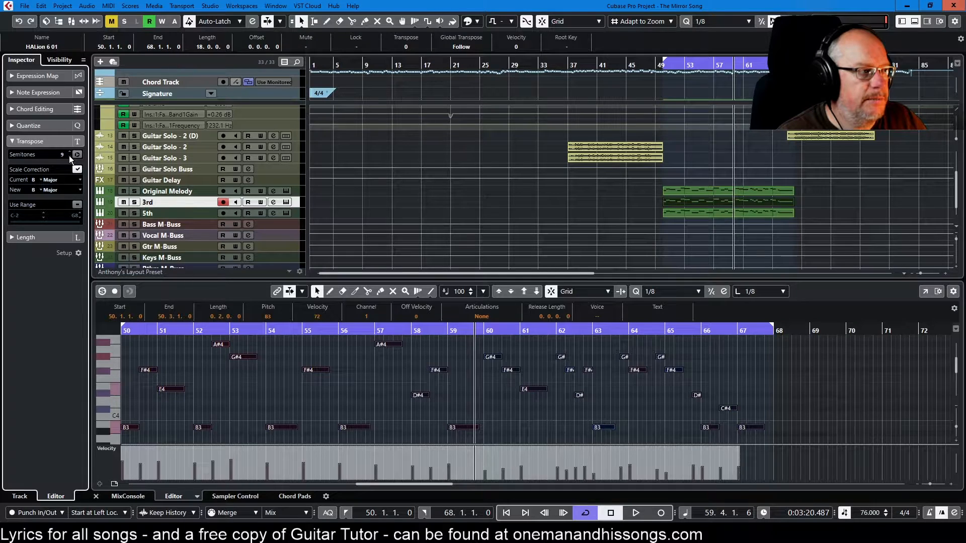
click(69, 156)
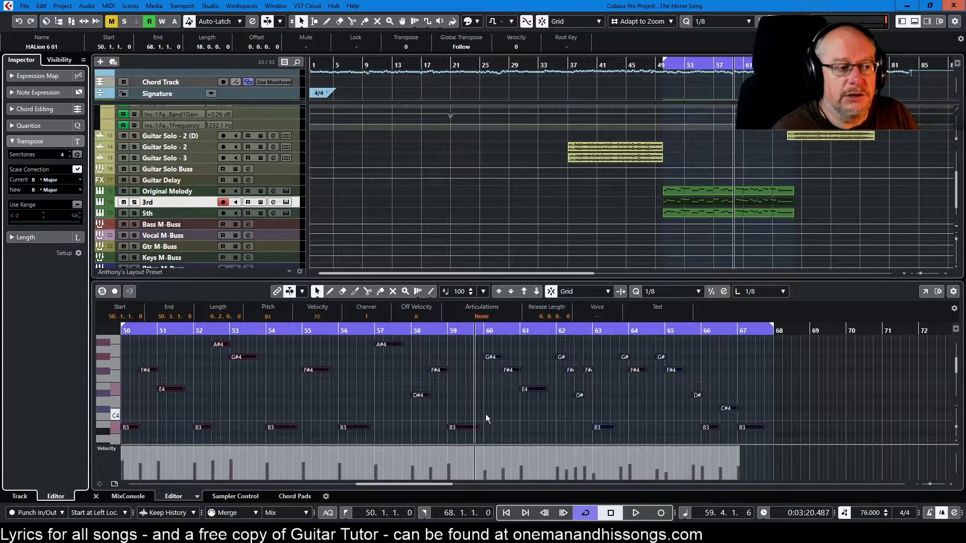
click(78, 154)
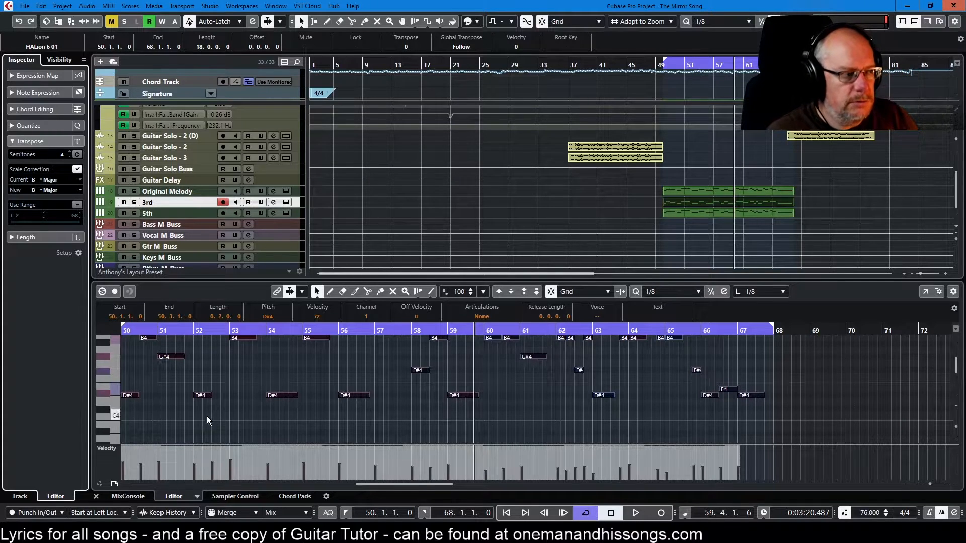
scroll(224, 388, up, 1)
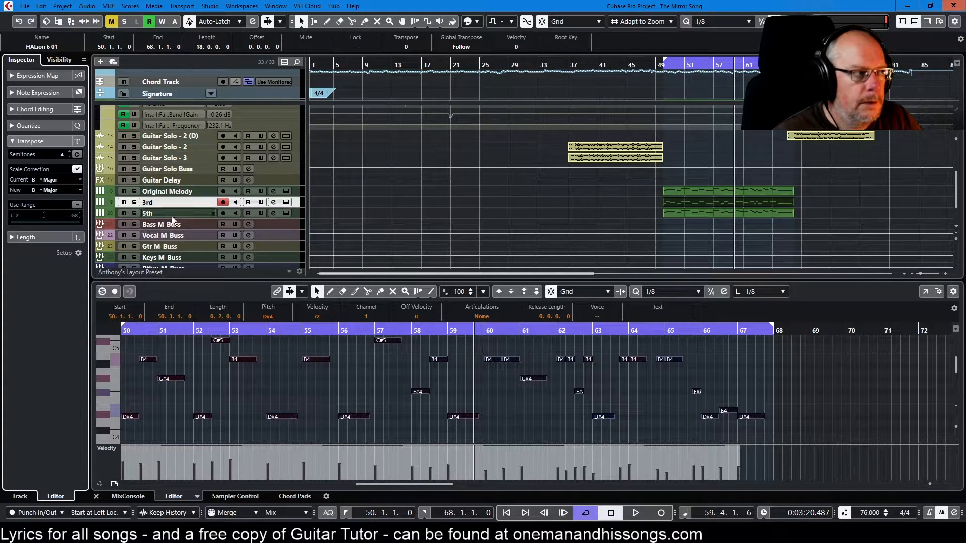
Select all notes of the 5th part and transpose them up by 7 semitones with B Major scale correction
click(705, 211)
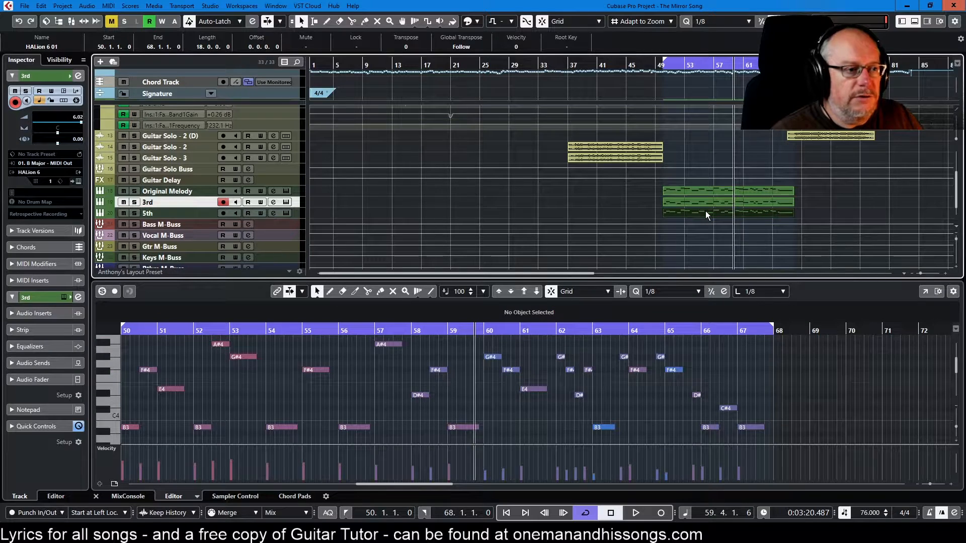
click(164, 213)
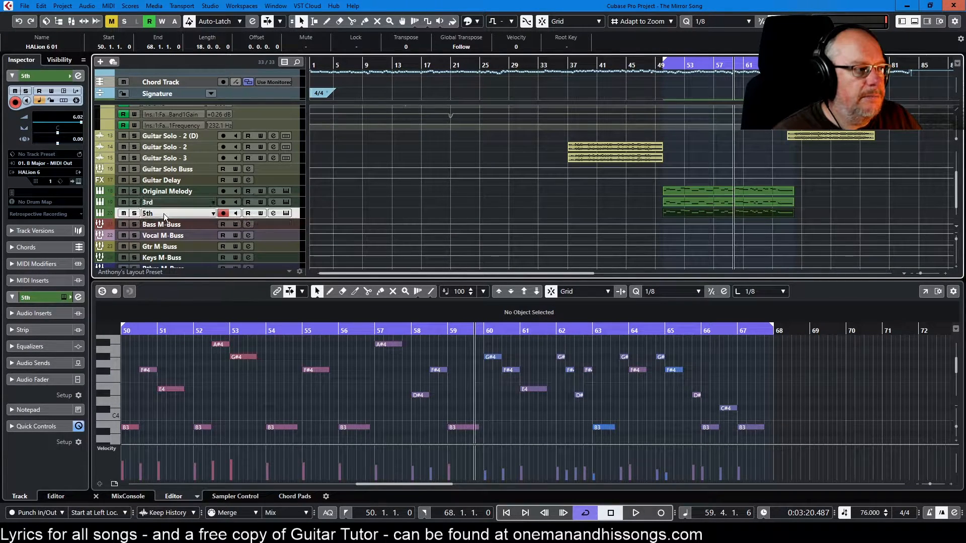
click(318, 369)
key(ctrl+a)
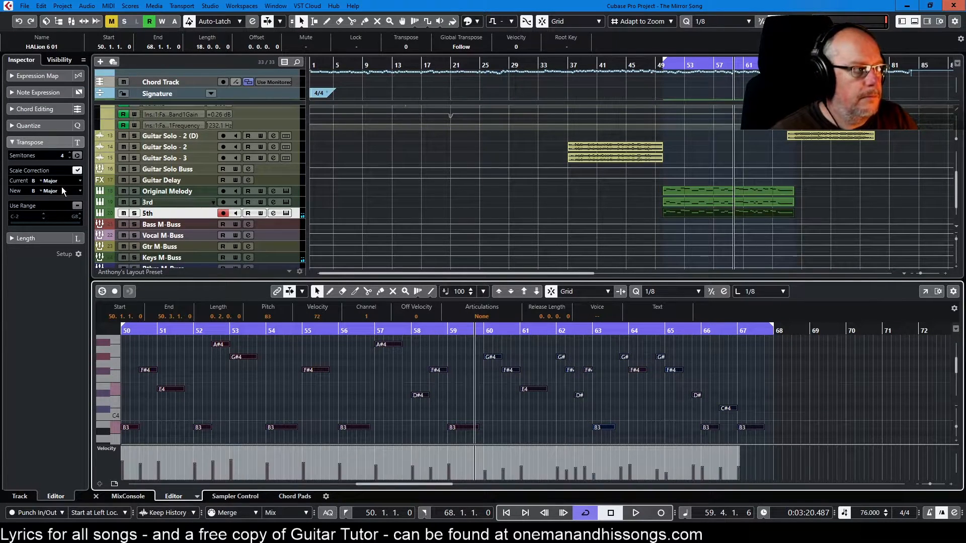
click(69, 153)
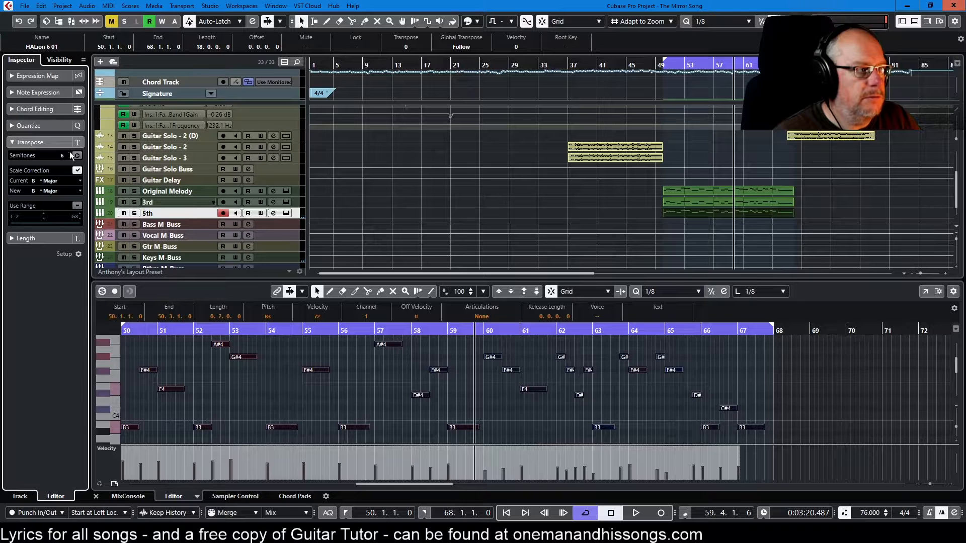
click(69, 158)
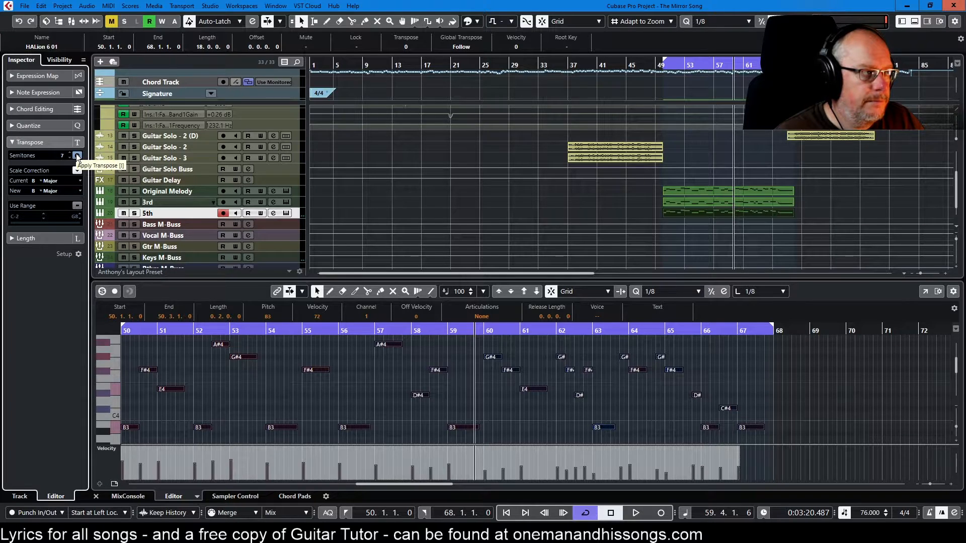
click(77, 156)
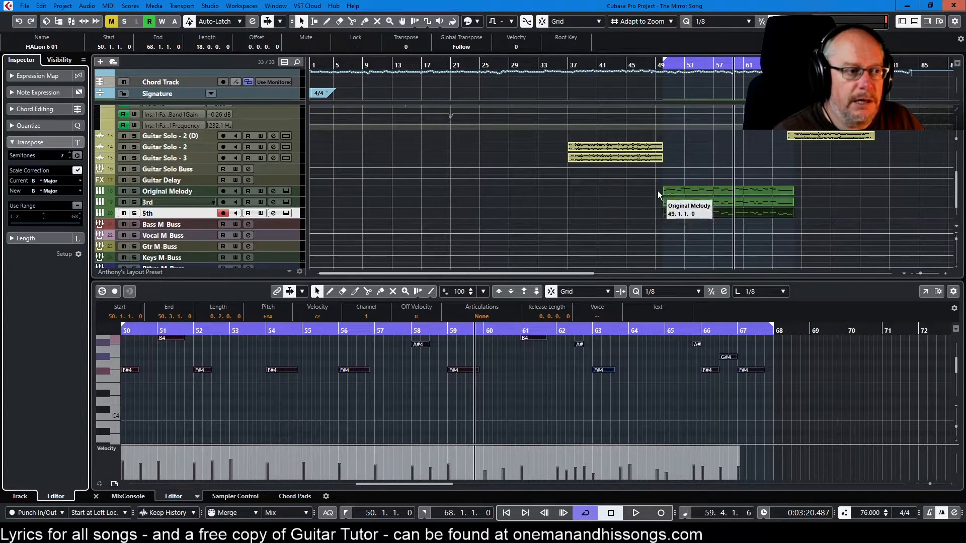
Show the Original Melody, 3rd and 5th parts together in the note editor and enlarge the editor area
click(666, 200)
click(684, 213)
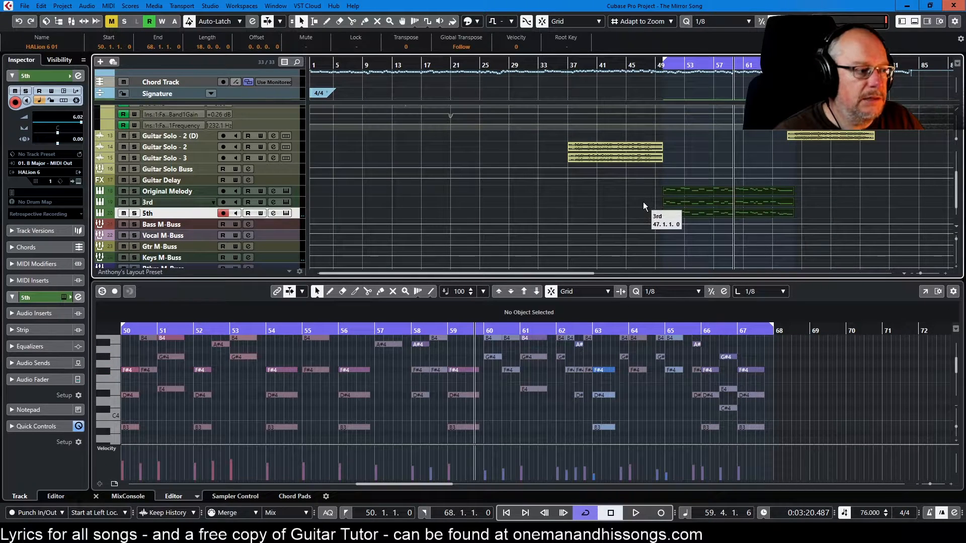
drag(616, 279, 616, 222)
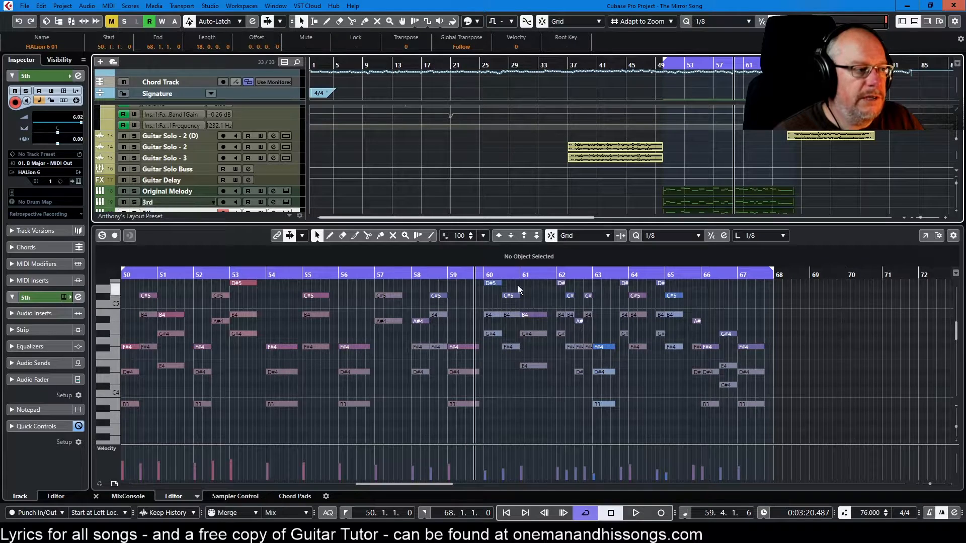
Solo the Original Melody, 3rd and 5th tracks and play the combined harmony from bar 50
scroll(216, 185, down, 2)
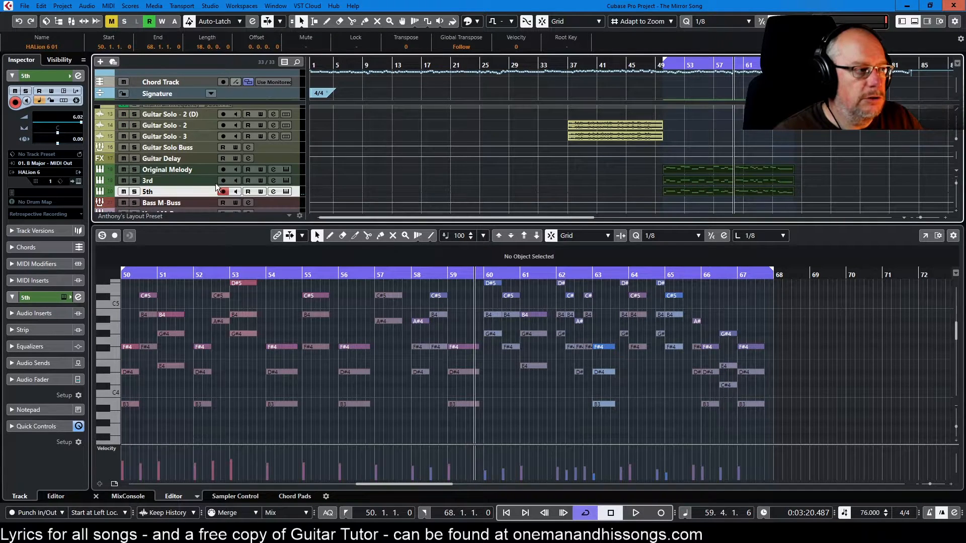
click(135, 169)
click(134, 181)
click(134, 192)
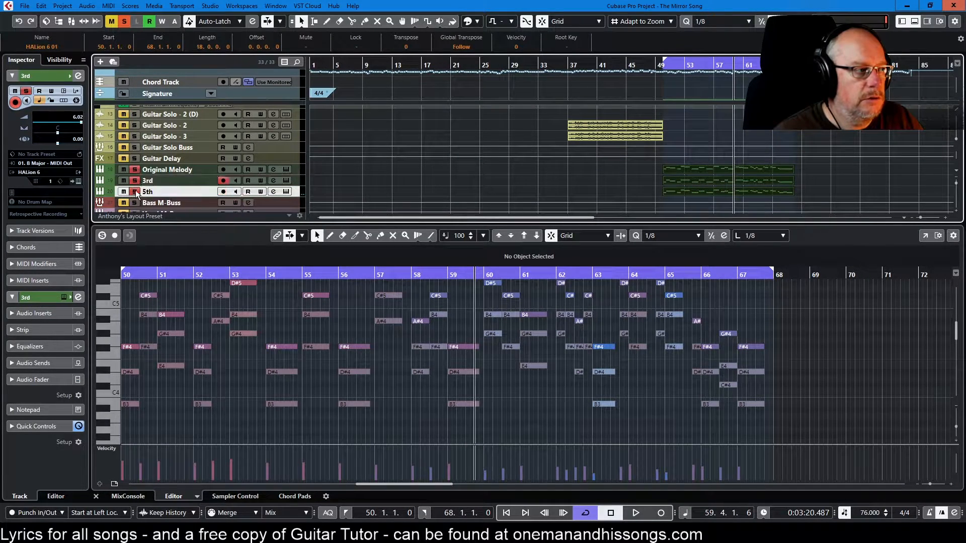
key(KP_0)
key(space)
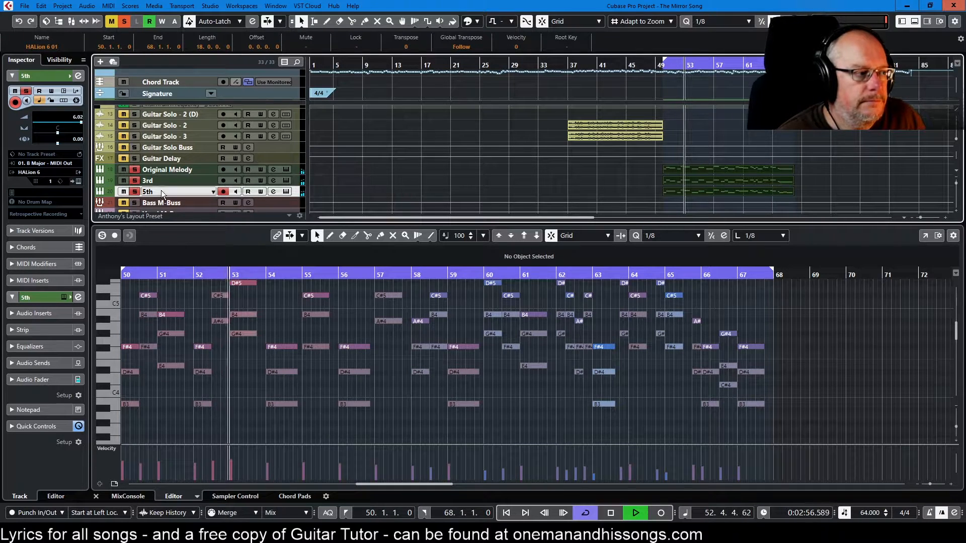
scroll(336, 353, up, 2)
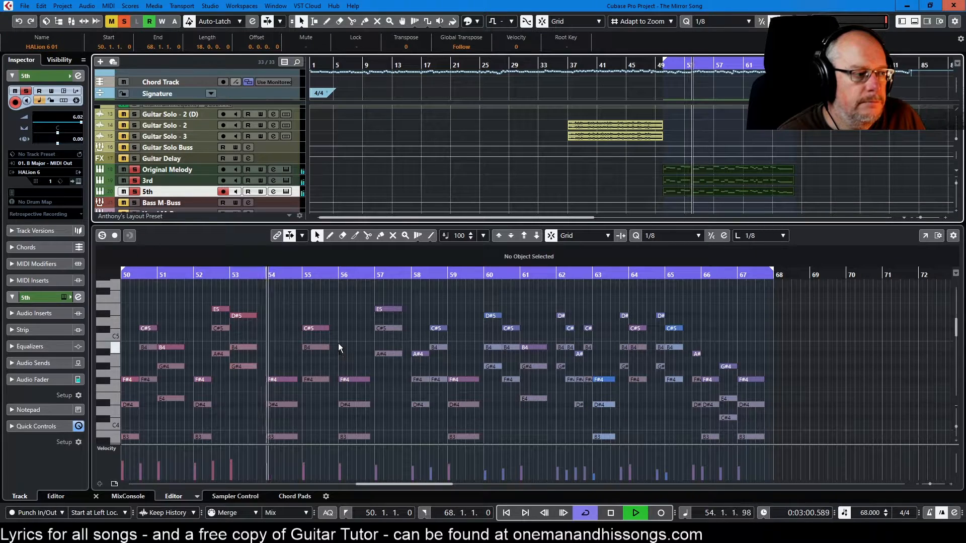
scroll(338, 343, down, 2)
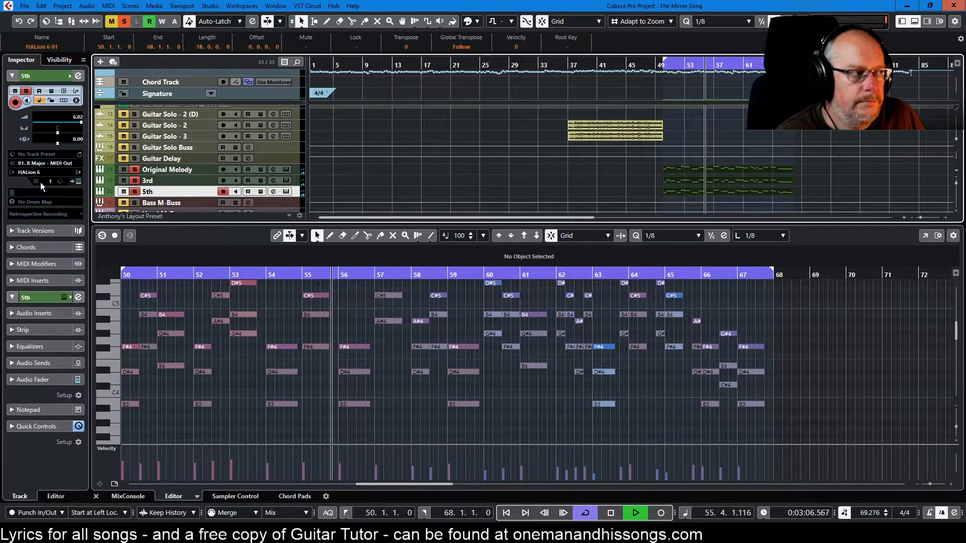
Unsolo the three melody tracks, listen to the harmonies within the full mix and stop playback
click(135, 192)
click(134, 181)
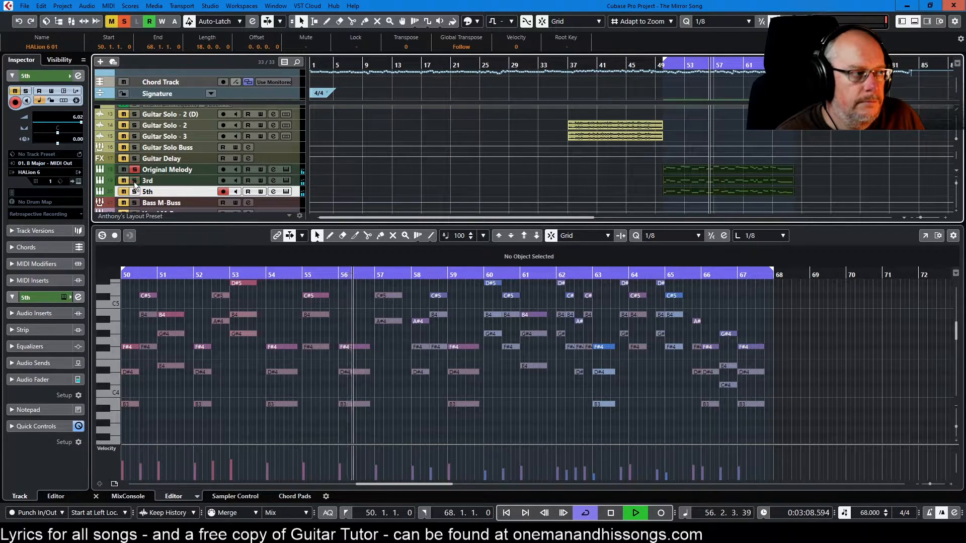
click(135, 172)
click(134, 170)
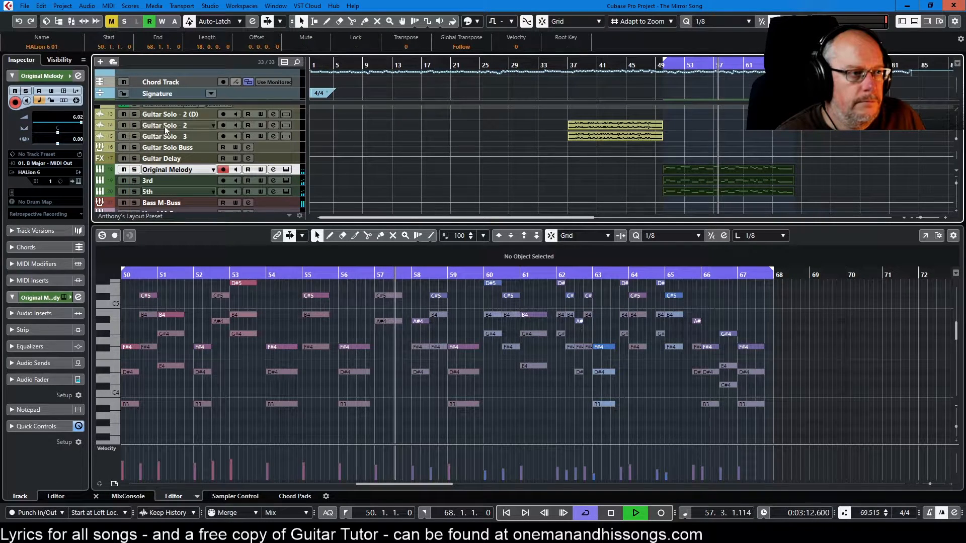
scroll(182, 159, up, 5)
scroll(183, 159, down, 5)
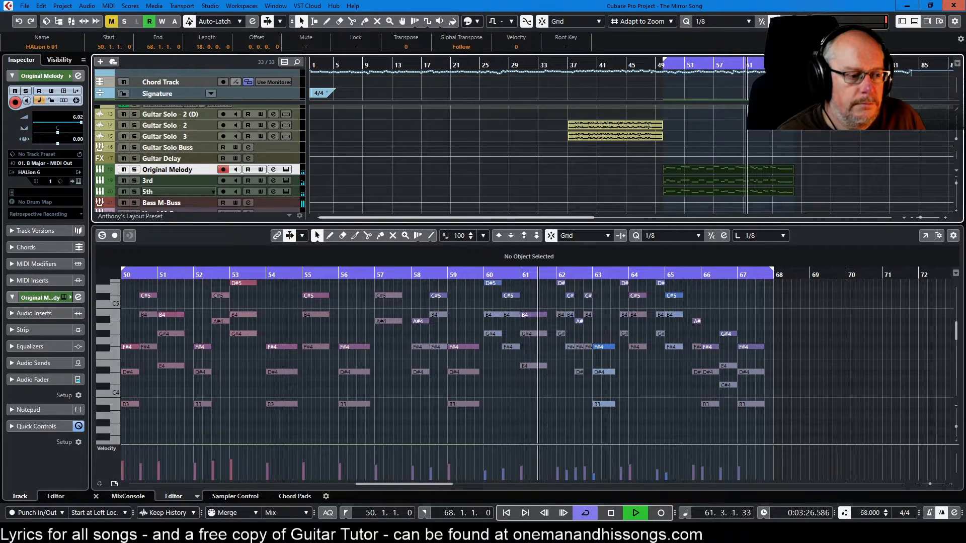
click(611, 512)
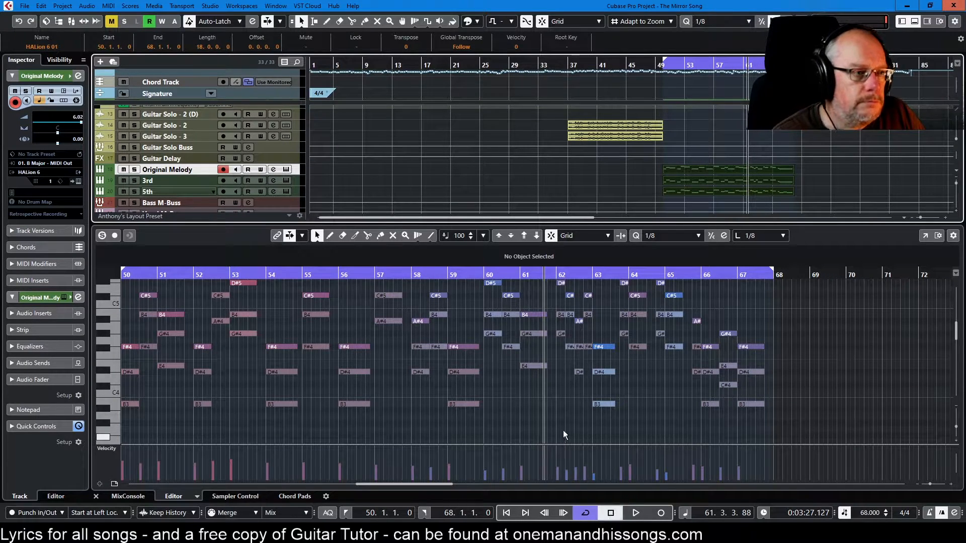
Duplicate the Original Melody, 3rd and 5th tracks and arrange the three copies below the originals
shift+click(159, 190)
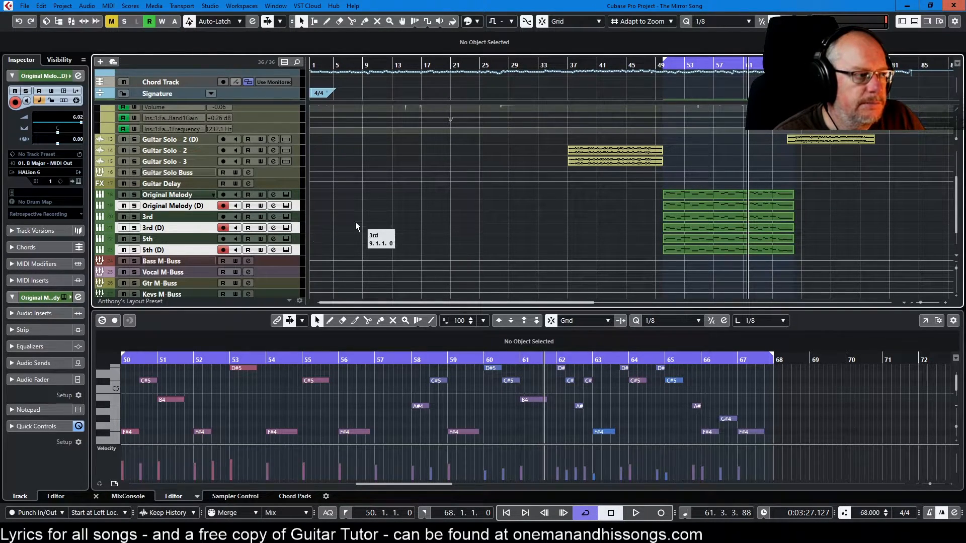
click(191, 239)
mouse_move(191, 228)
mouse_down()
mouse_move(192, 239)
mouse_move(188, 231)
mouse_up()
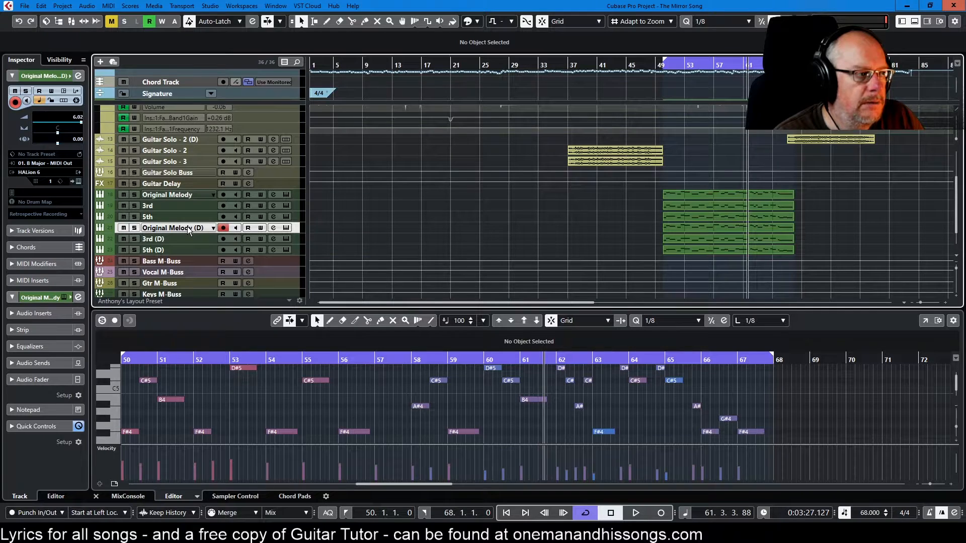
Rename the three duplicated tracks Vocal Harm 1, Vocal Harm 2 and Vocal Harm 3
double_click(187, 227)
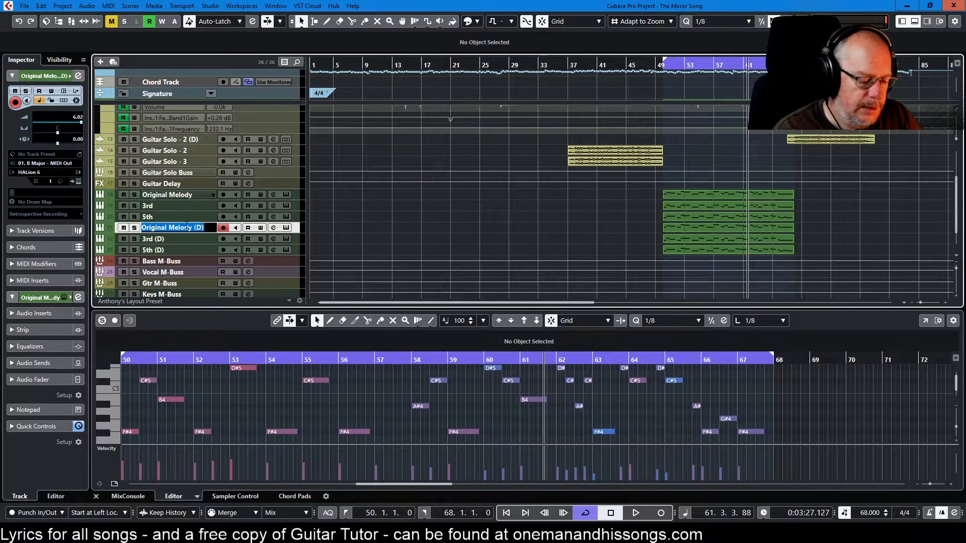
text(Vocal Harm 1)
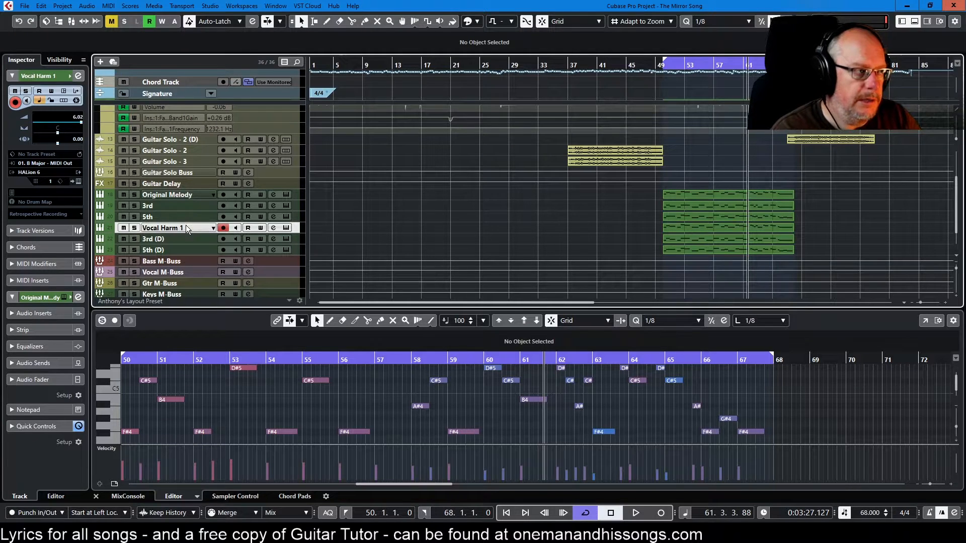
key(Tab)
text(Vocal Harm )
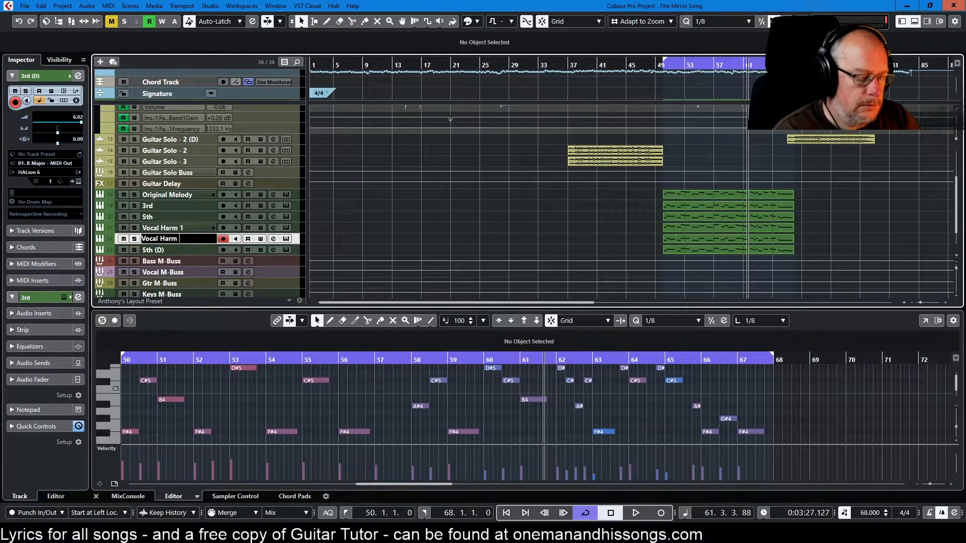
text(2)
key(Tab)
text(V)
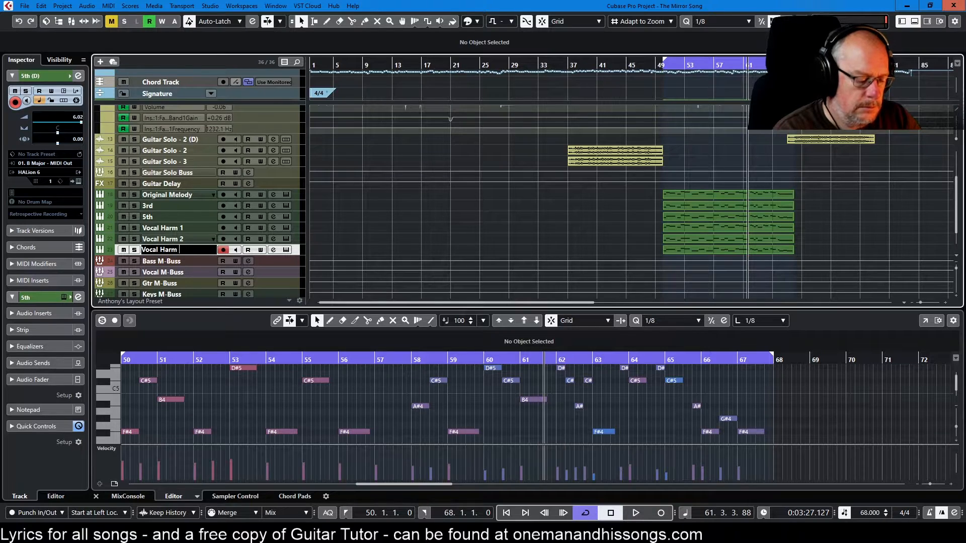
key(Return)
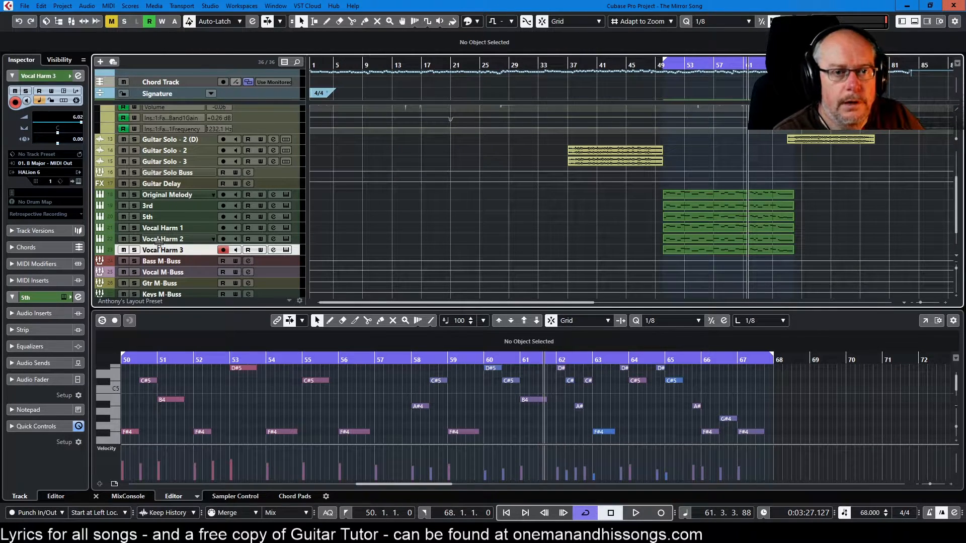
Mute the Original Melody, 3rd and 5th tracks and open the instrument of the Vocal Harm 1 track
click(191, 228)
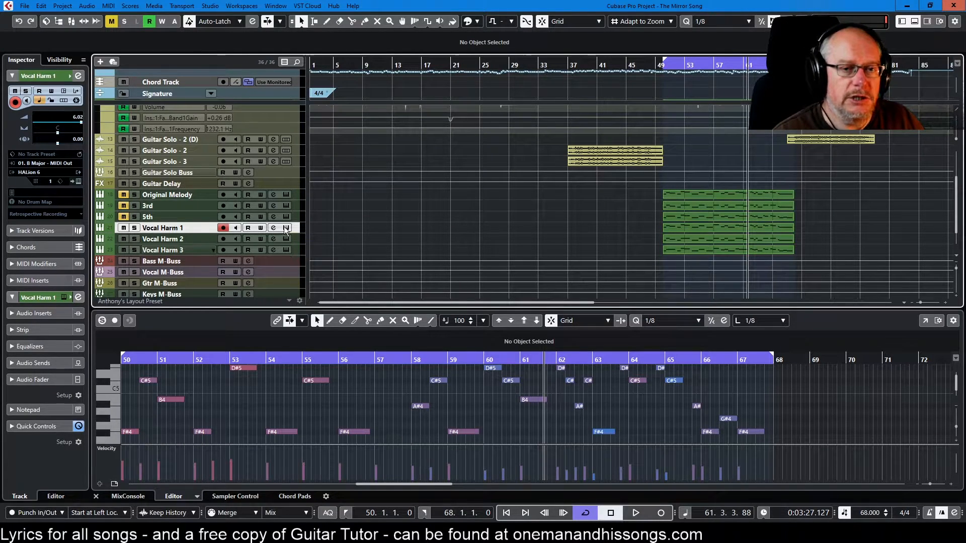
click(286, 227)
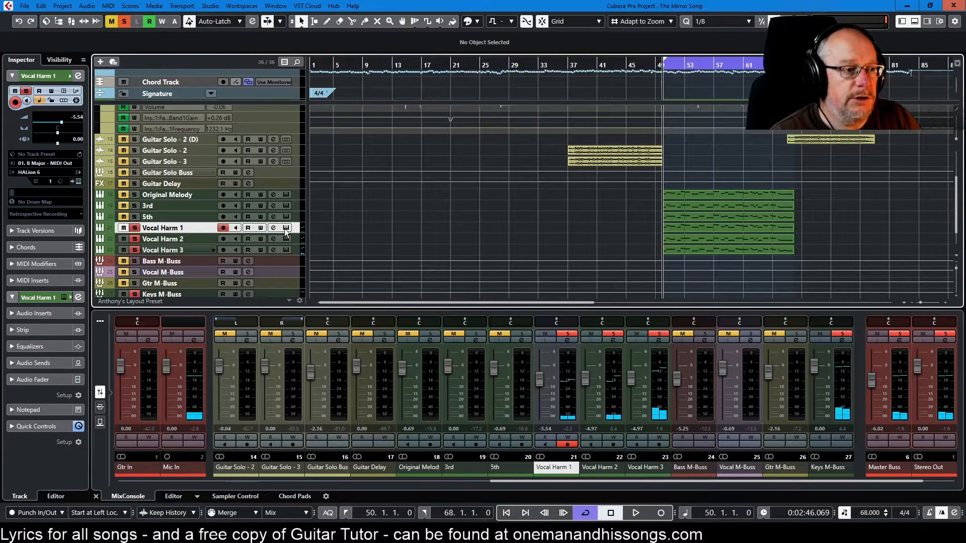
click(285, 229)
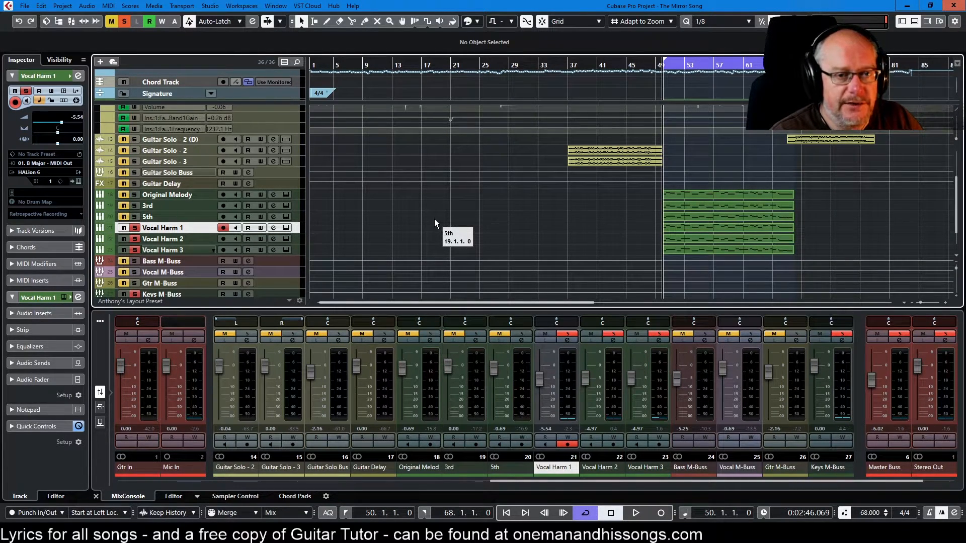
Play the three soloed Vocal Harm tracks from bar 50 and stop after a few bars
key(space)
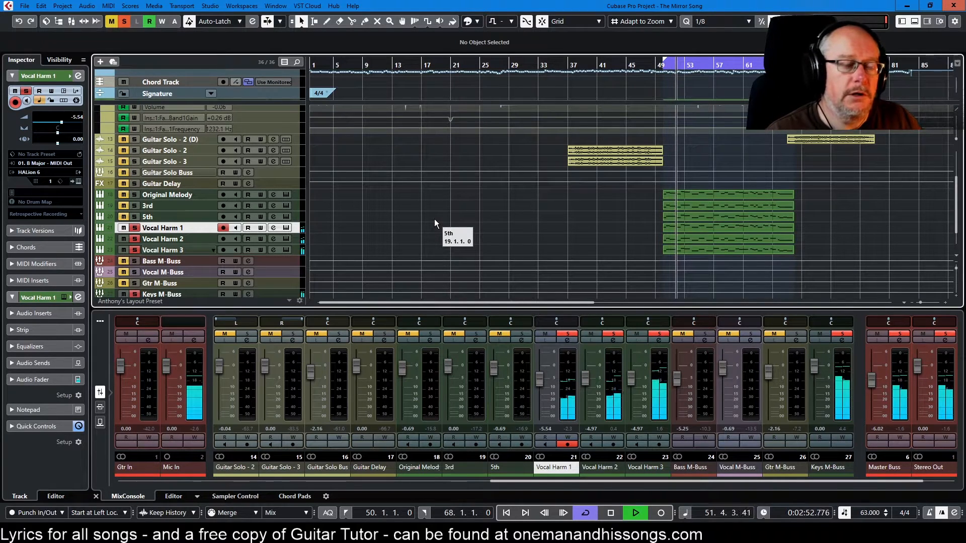
key(space)
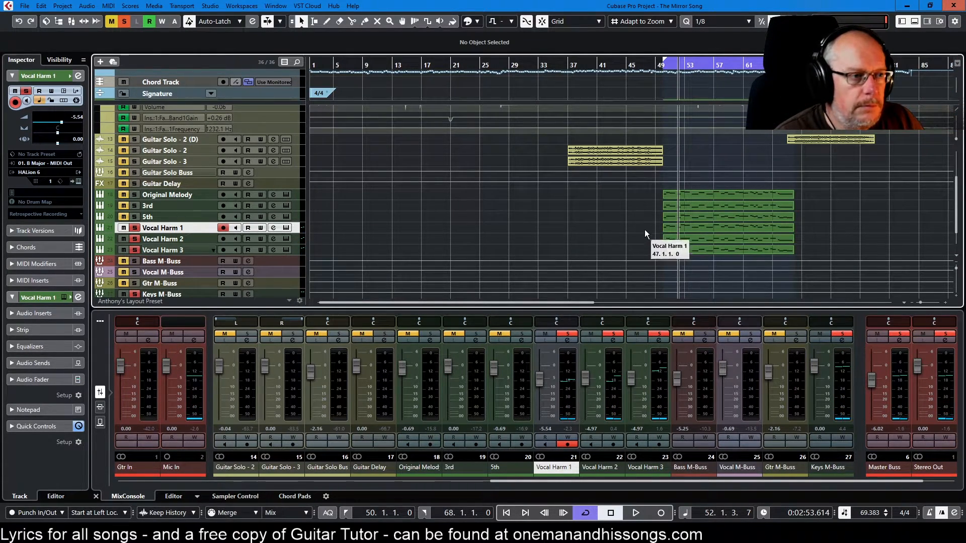
Select the three Vocal Harm parts and display their notes together in an enlarged note editor
drag(651, 225, 714, 252)
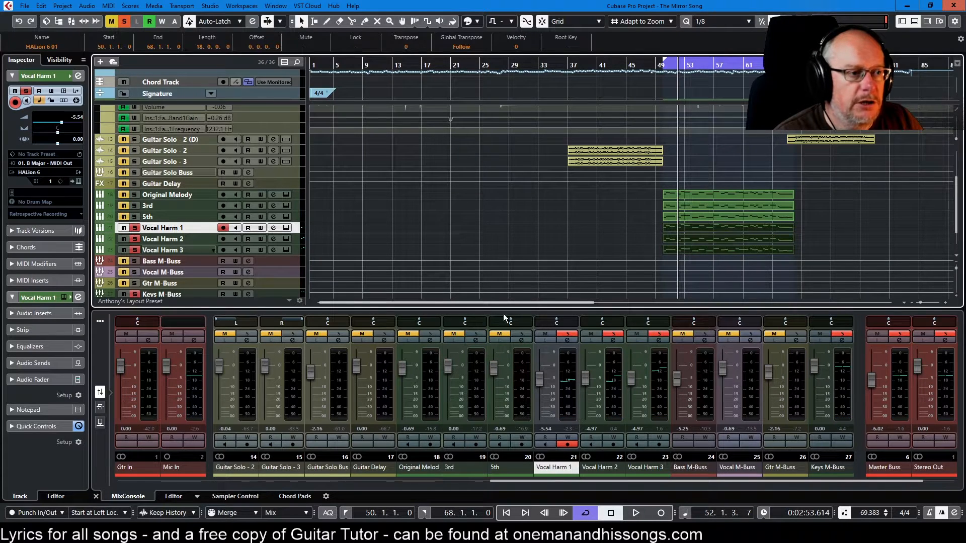
click(173, 497)
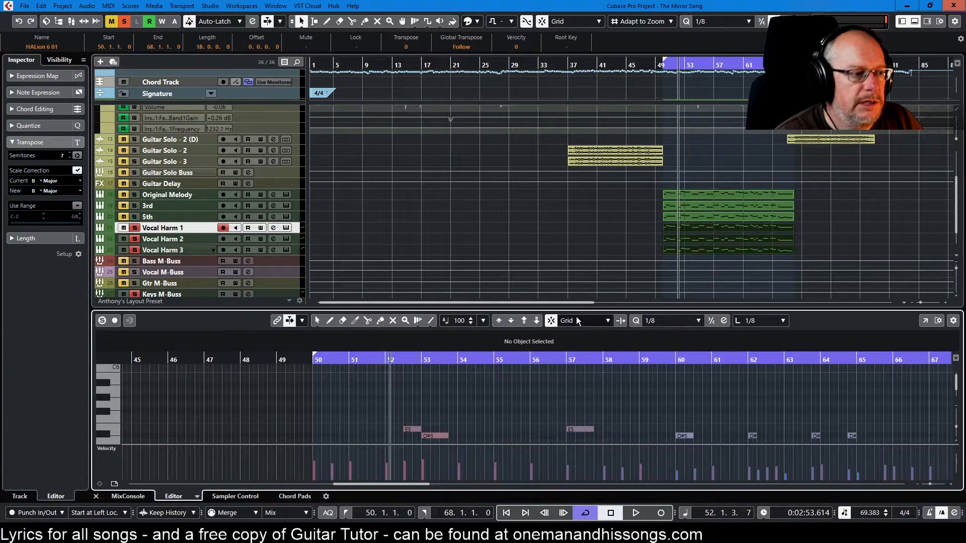
drag(574, 312, 586, 115)
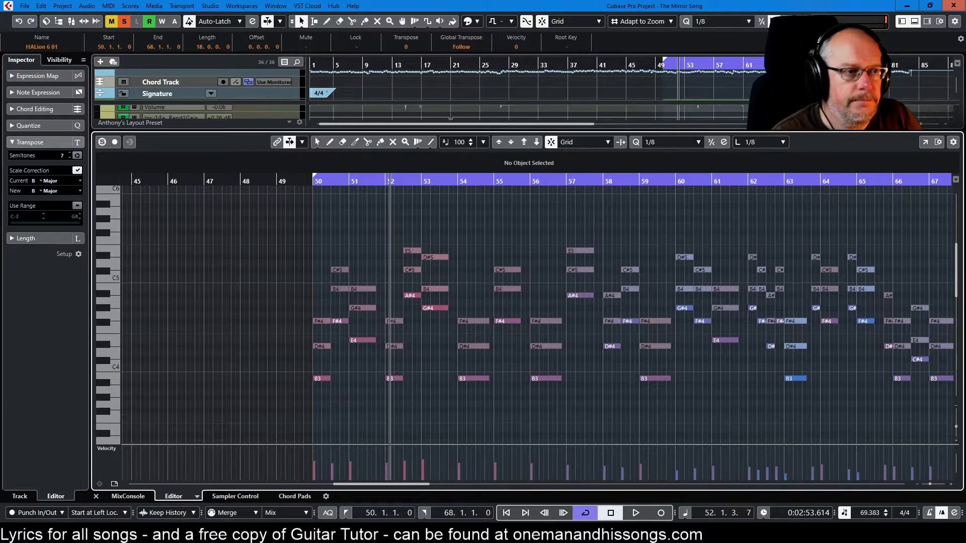
Close the note editor and merge the MIDI within the loop on Vocal Harm 1, with Include Inserts and Erase Destination enabled
key(ctrl+e)
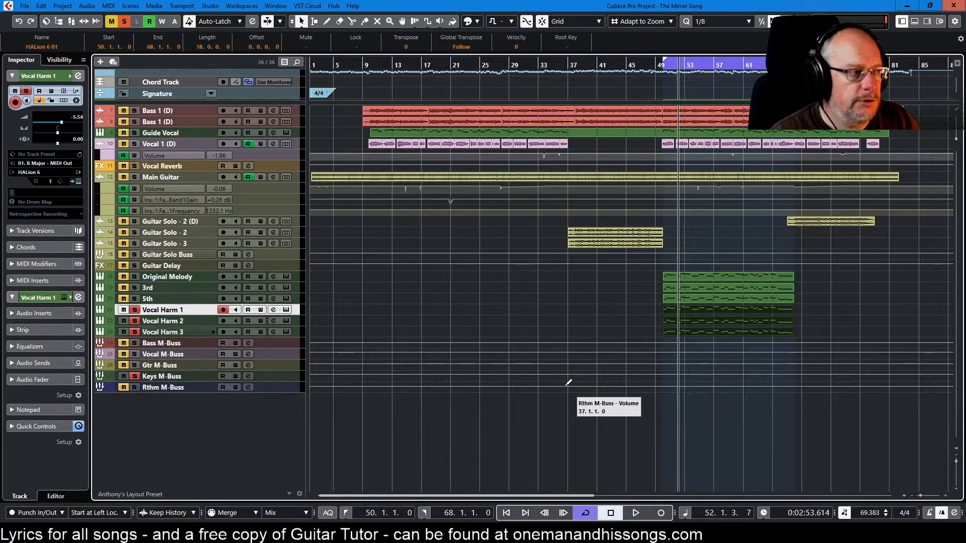
key(ctrl+m)
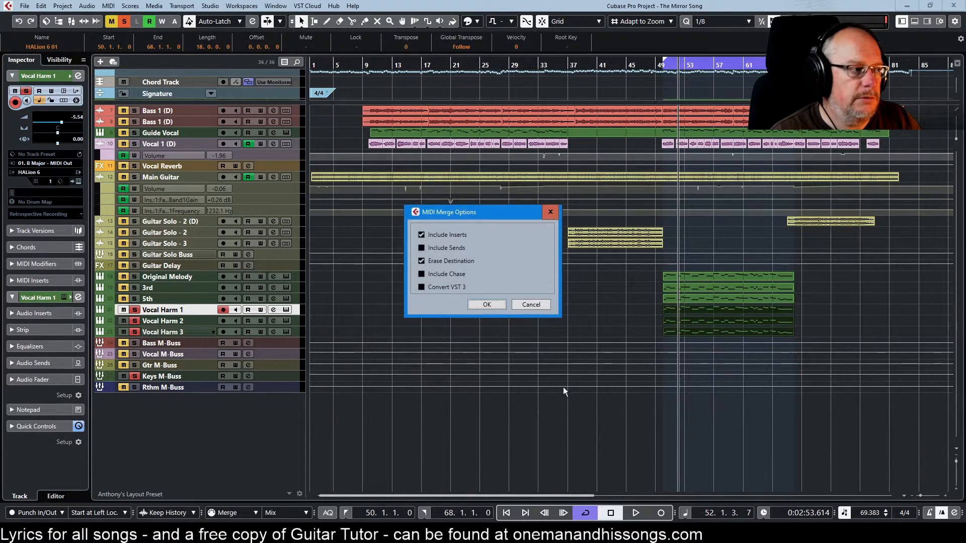
click(490, 303)
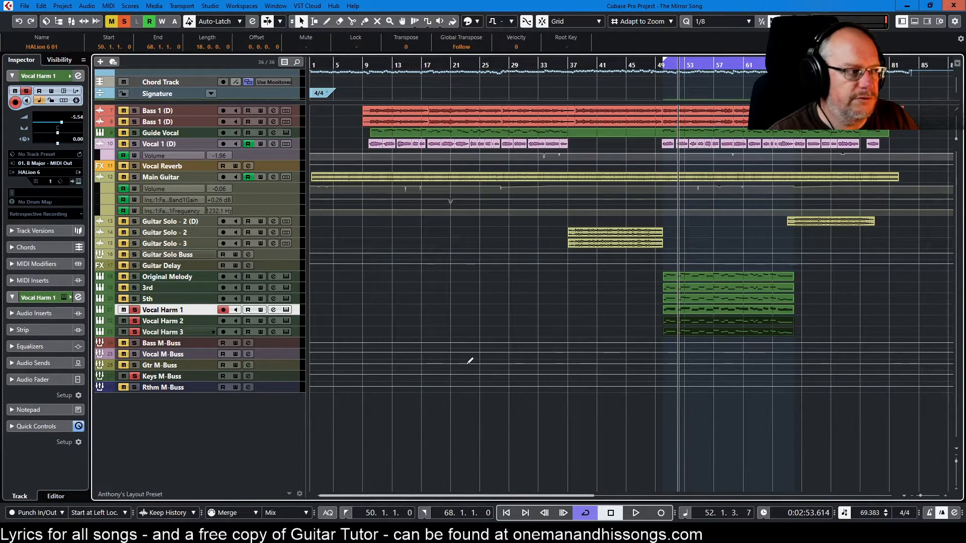
Remove the Vocal Harm 2 and Vocal Harm 3 tracks from the project
click(185, 322)
shift+click(185, 332)
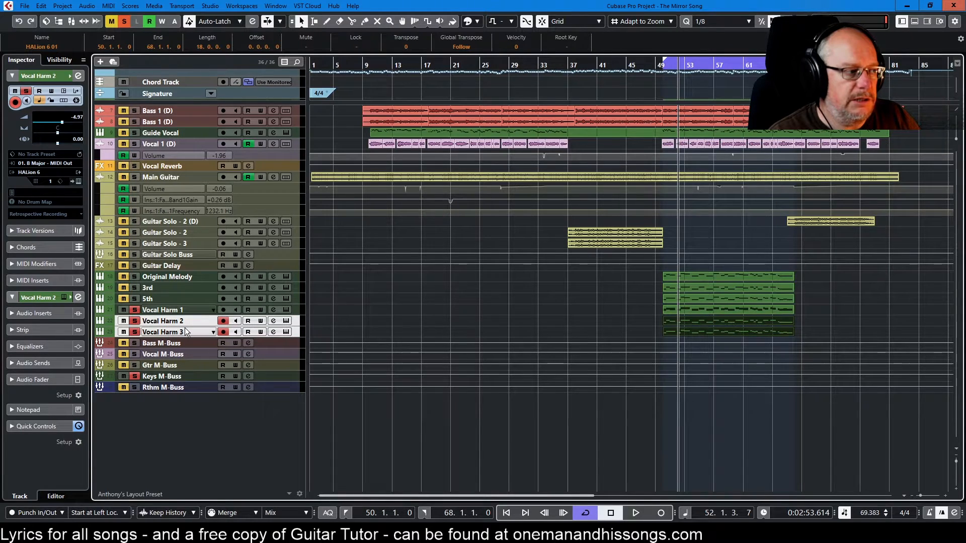
right_click(185, 332)
click(239, 149)
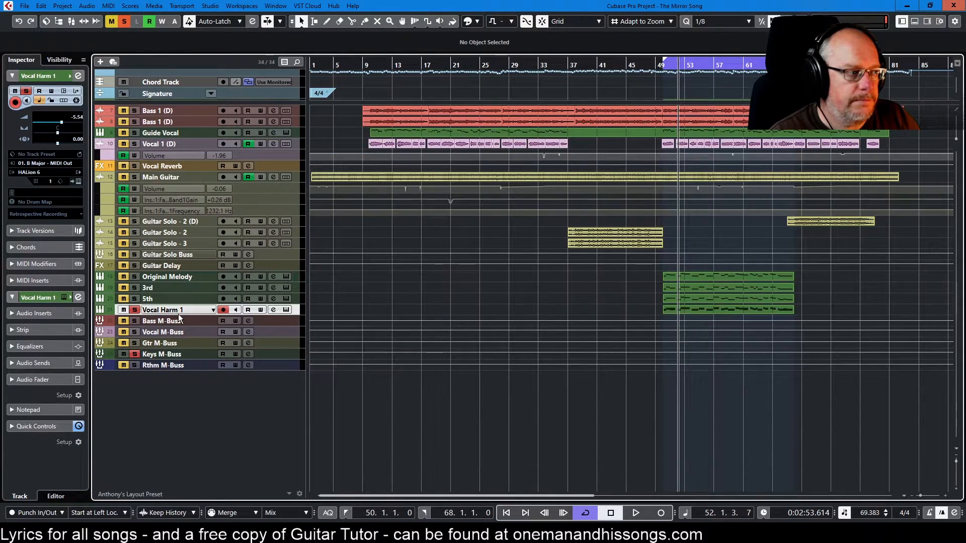
Open the merged Vocal Harm 1 part and transpose all its E5 and D#5 notes by -12 semitones
double_click(733, 310)
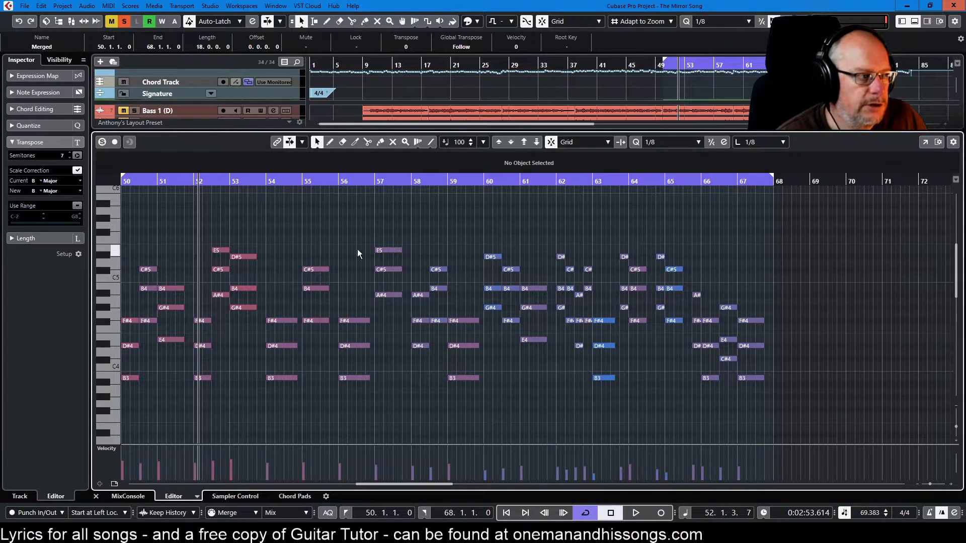
scroll(227, 311, down, 1)
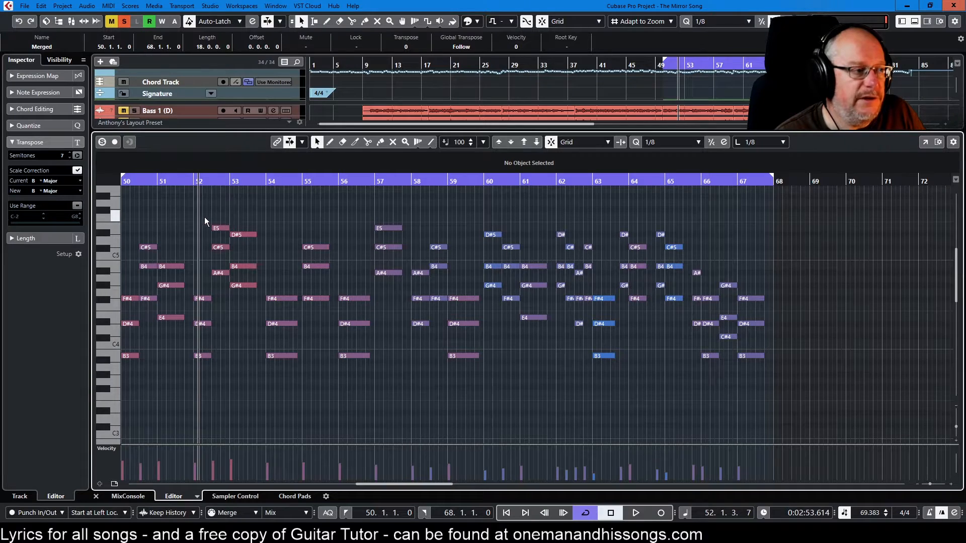
drag(152, 207, 744, 242)
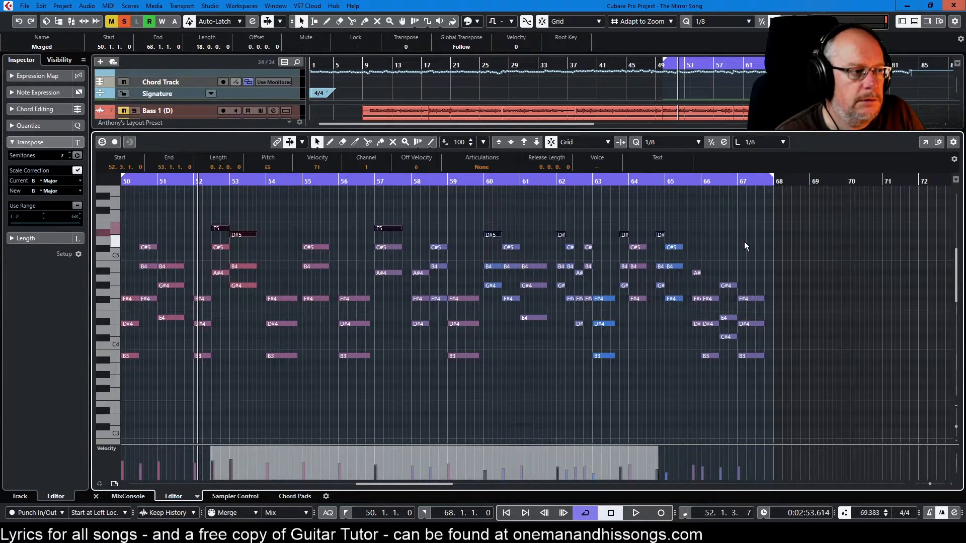
click(69, 158)
click(69, 158)
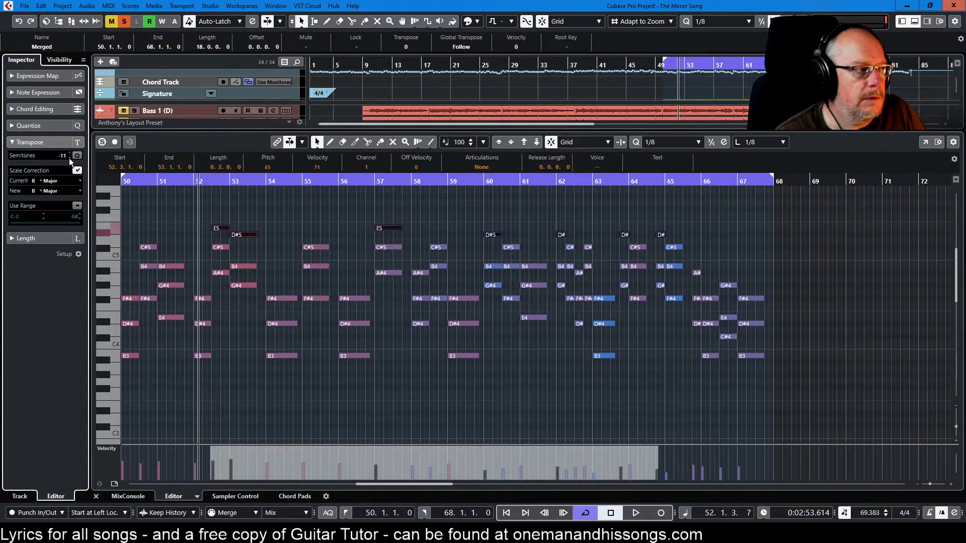
click(77, 156)
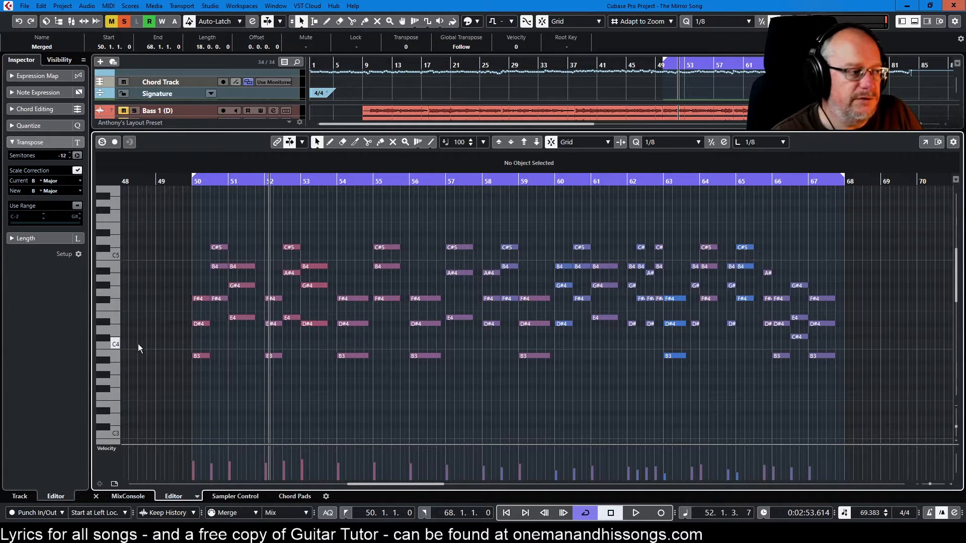
Transpose all B3 notes of the merged part up 12 semitones and clear the selection
drag(182, 351, 864, 378)
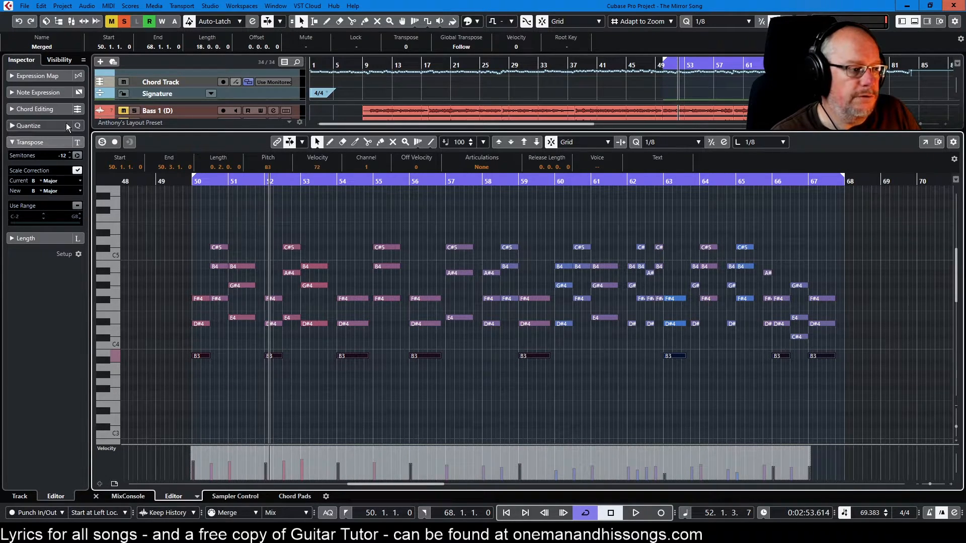
scroll(71, 155, up, 5)
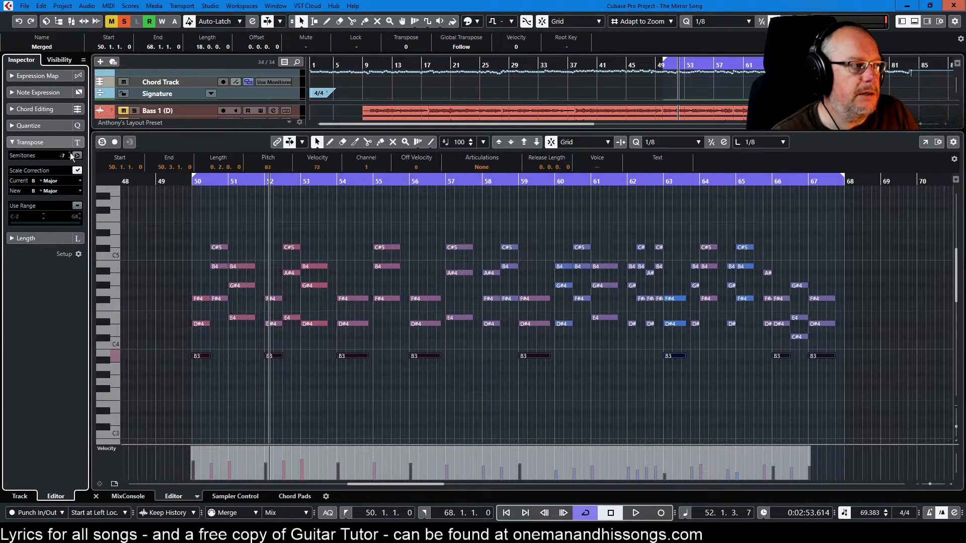
scroll(71, 157, up, 7)
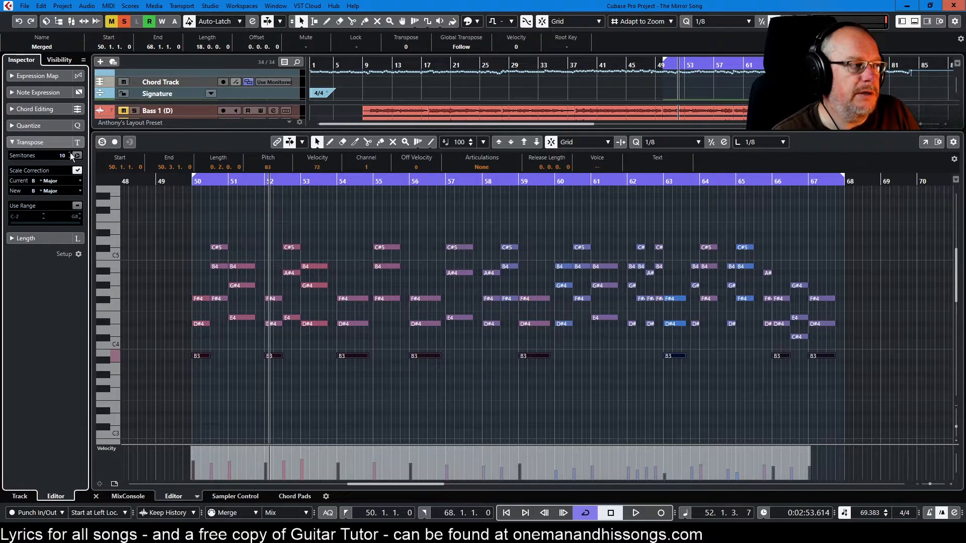
scroll(71, 156, up, 1)
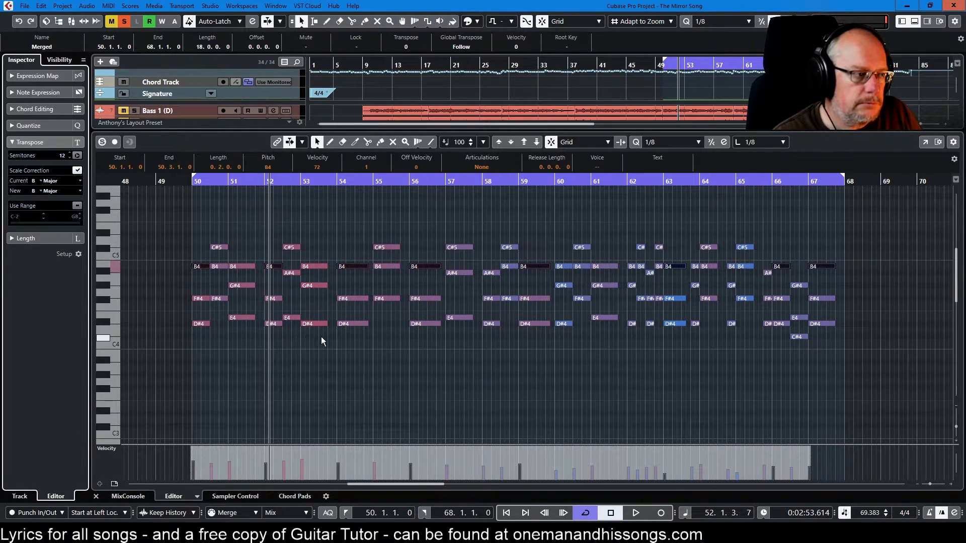
click(351, 324)
click(353, 335)
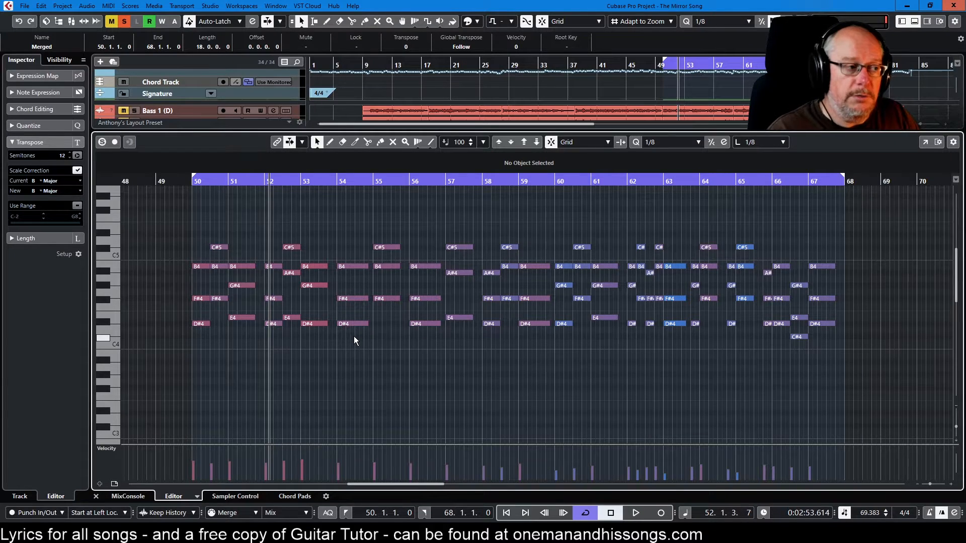
Select all notes in the merged part and shrink the note editor to reveal the tracks around Vocal Harm 1
click(388, 300)
key(ctrl+a)
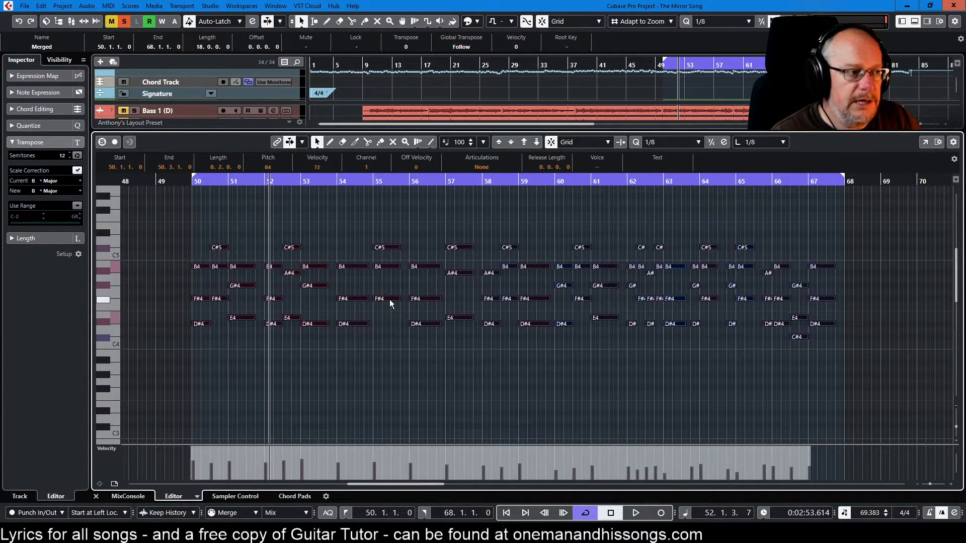
drag(646, 132, 627, 270)
scroll(243, 213, down, 4)
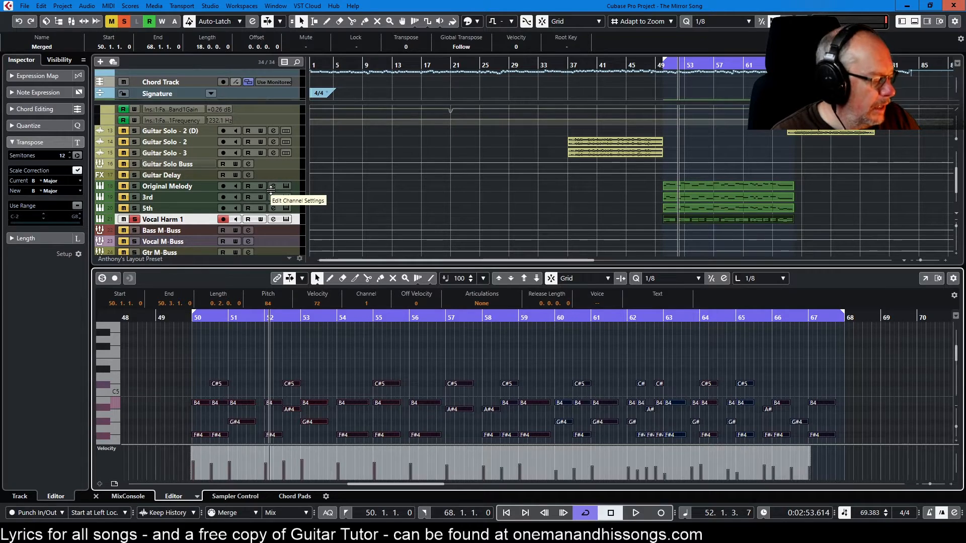
Load Extract Lowest Note From Chord in the Logical Editor, keeping Note Number in Chord (lowest = 0) as the context variable
key(ctrl+l)
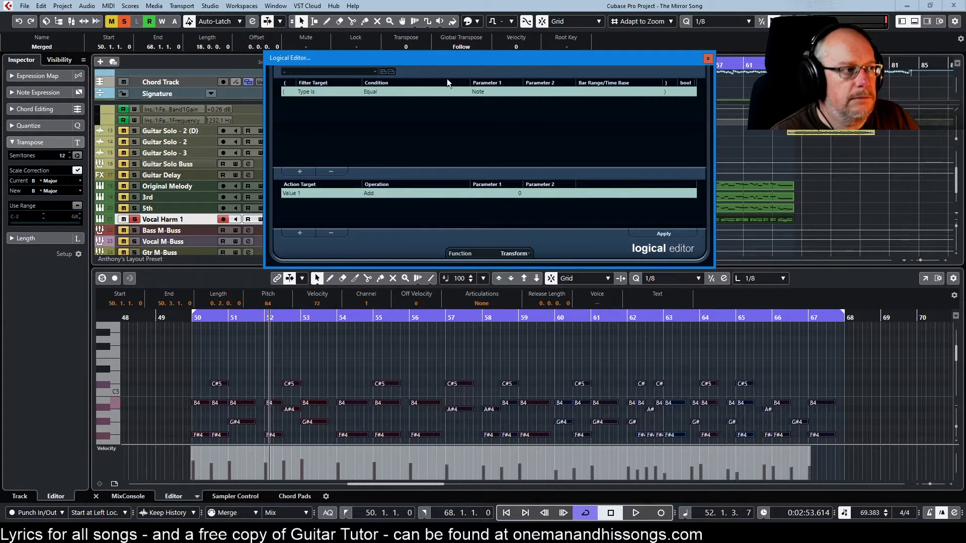
click(357, 71)
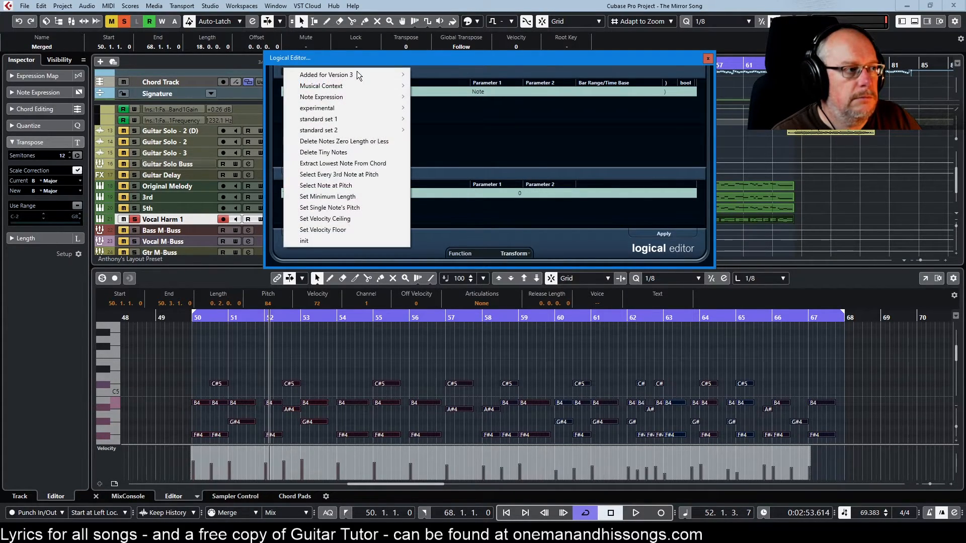
click(342, 163)
drag(513, 59, 544, 162)
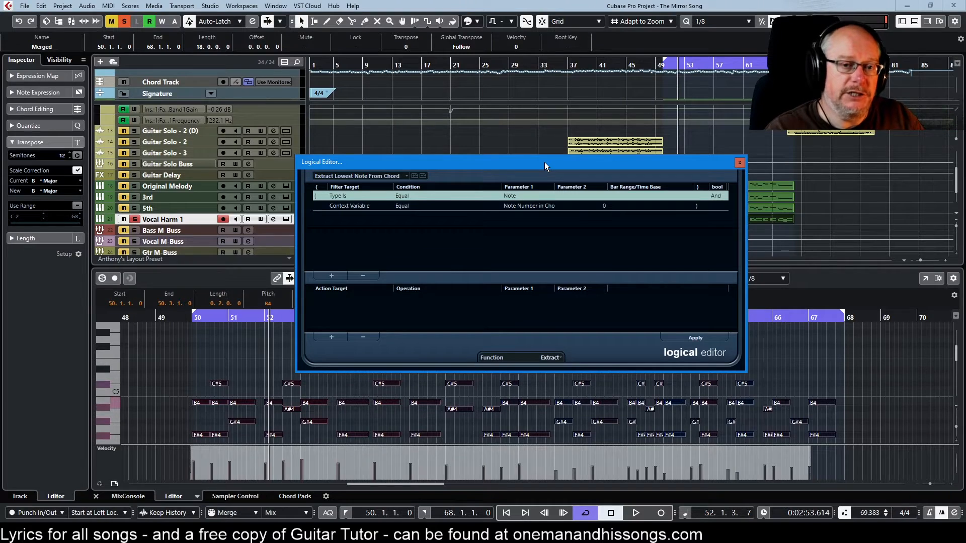
click(519, 207)
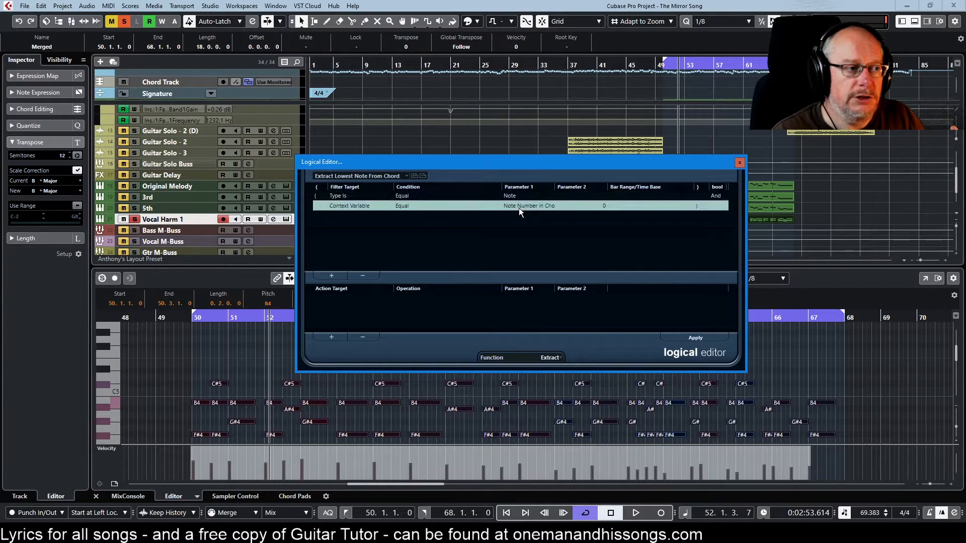
click(524, 206)
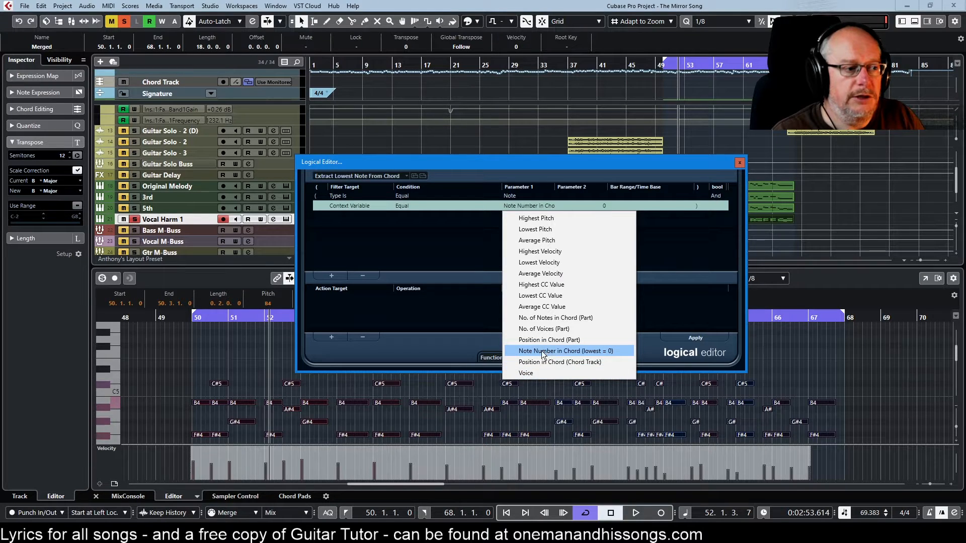
click(602, 353)
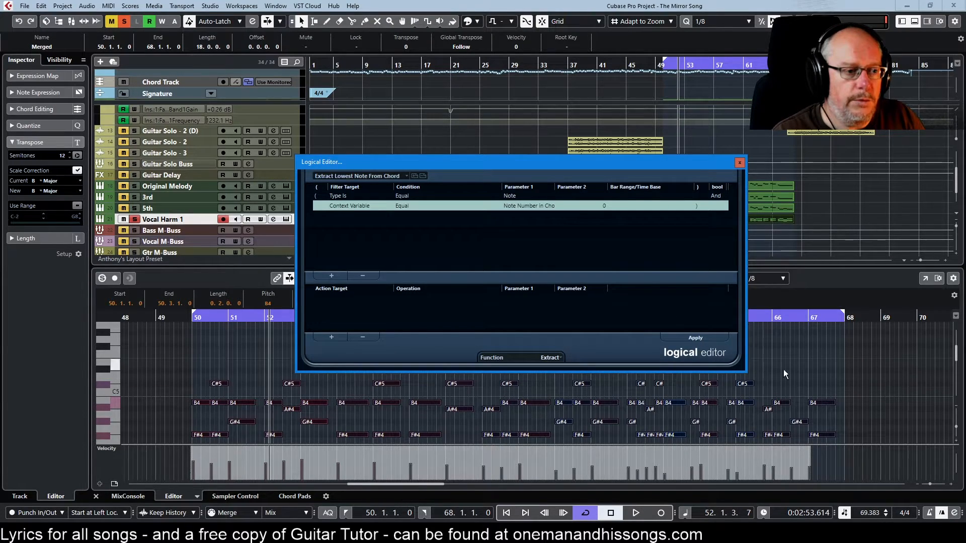
Apply the lowest-note extraction twice to split the two lower voices onto their own tracks, and close the Logical Editor
scroll(779, 368, down, 2)
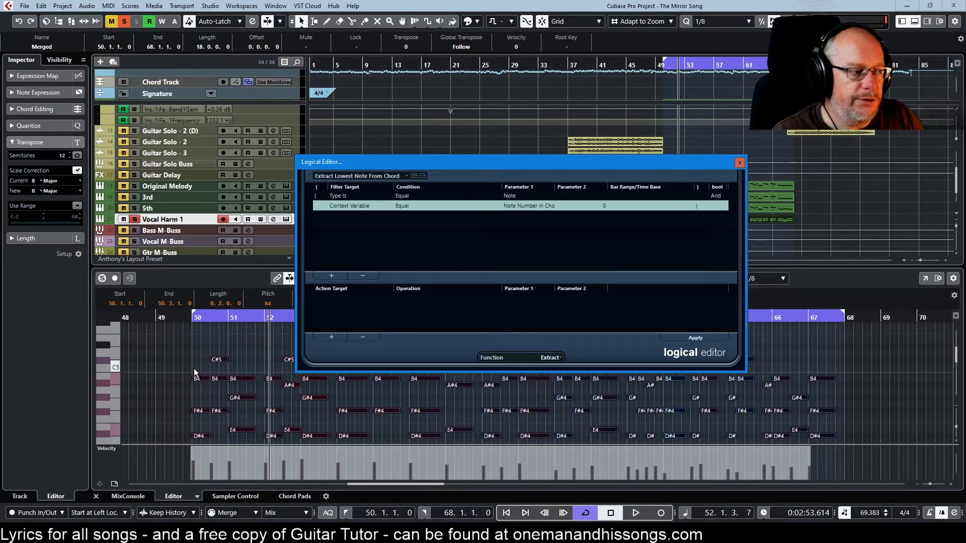
click(700, 338)
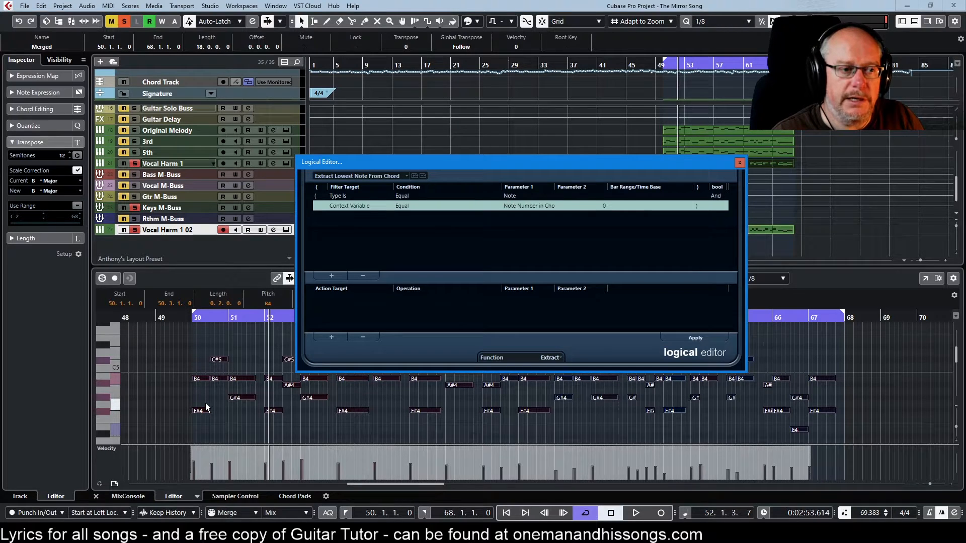
click(695, 338)
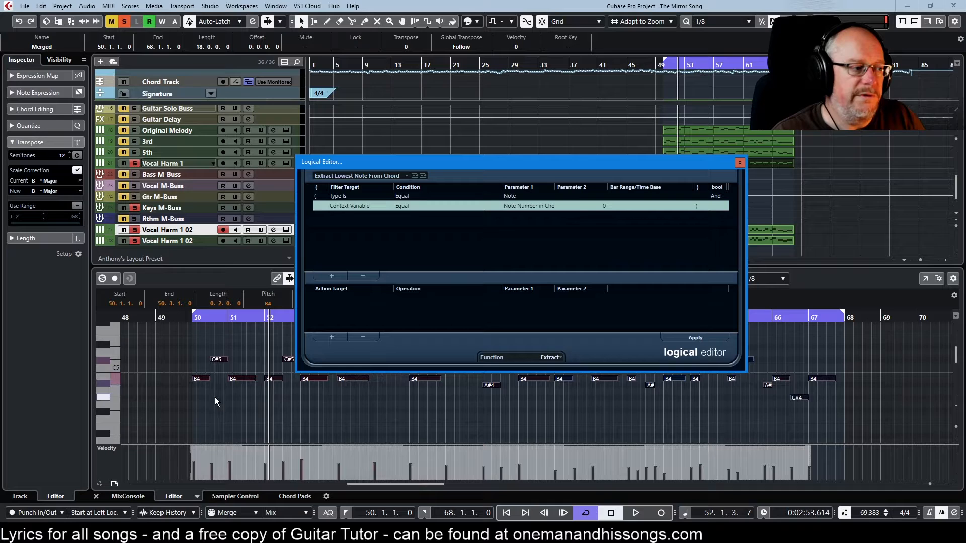
click(739, 162)
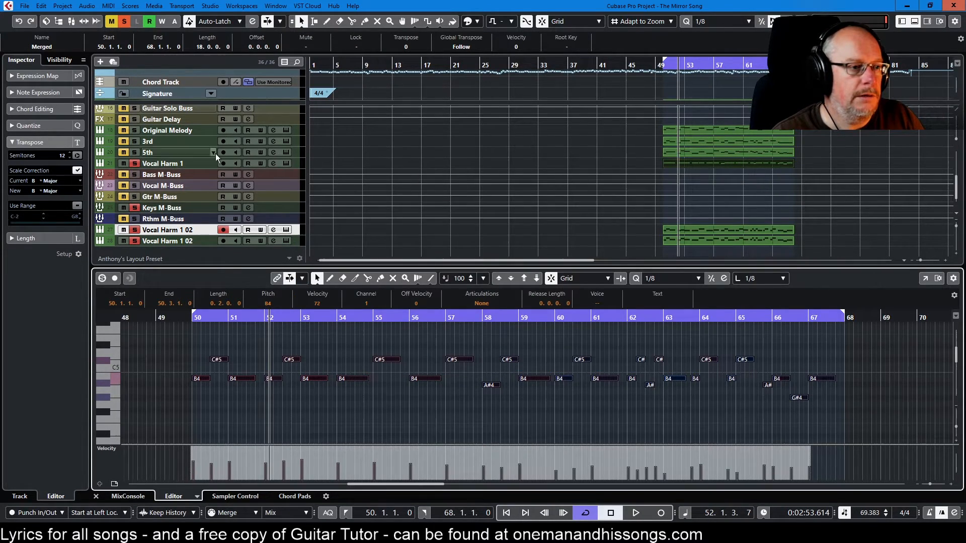
Move the two extracted Vocal Harm 1 02 tracks directly below Vocal Harm 1
scroll(212, 172, down, 1)
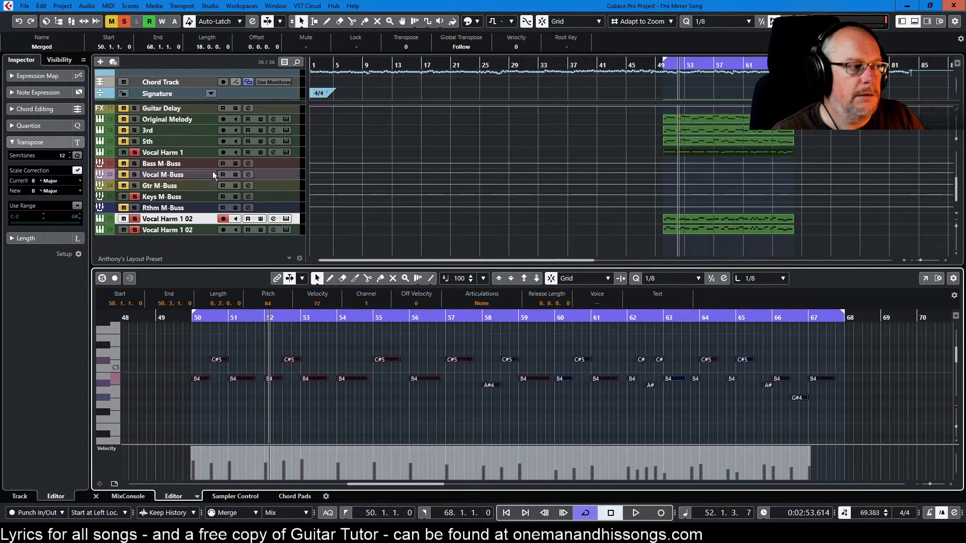
shift+click(165, 230)
drag(179, 222, 182, 161)
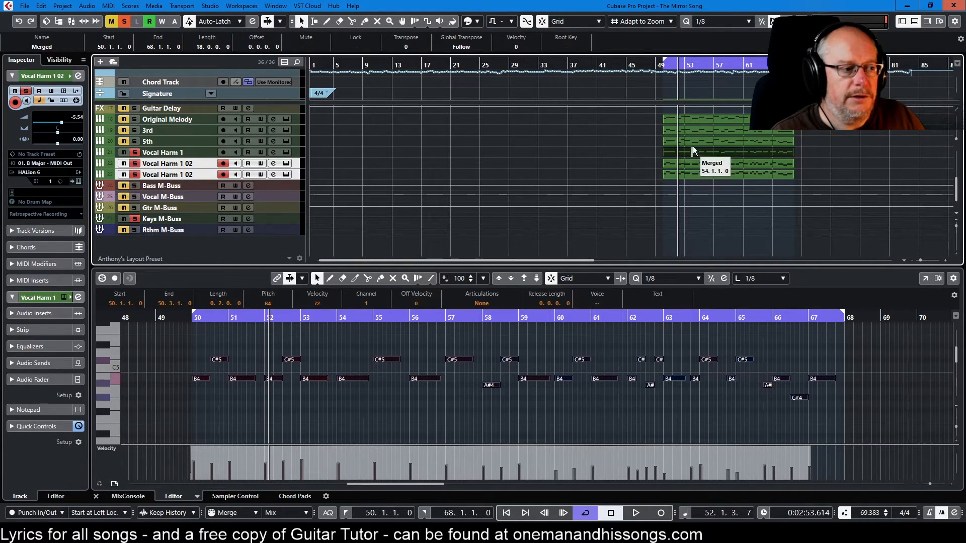
Examine the notes of each extracted part, and display all three Vocal Harm parts together
click(696, 163)
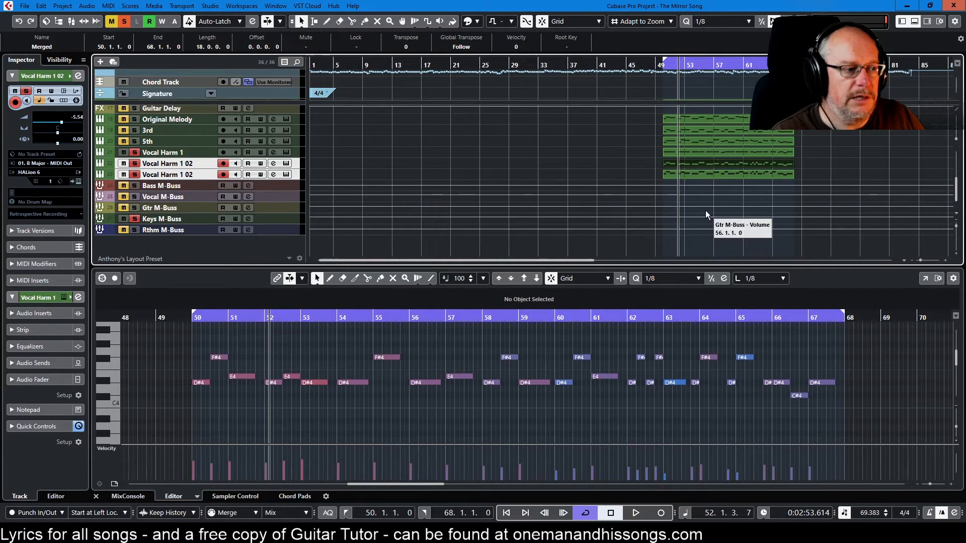
click(709, 173)
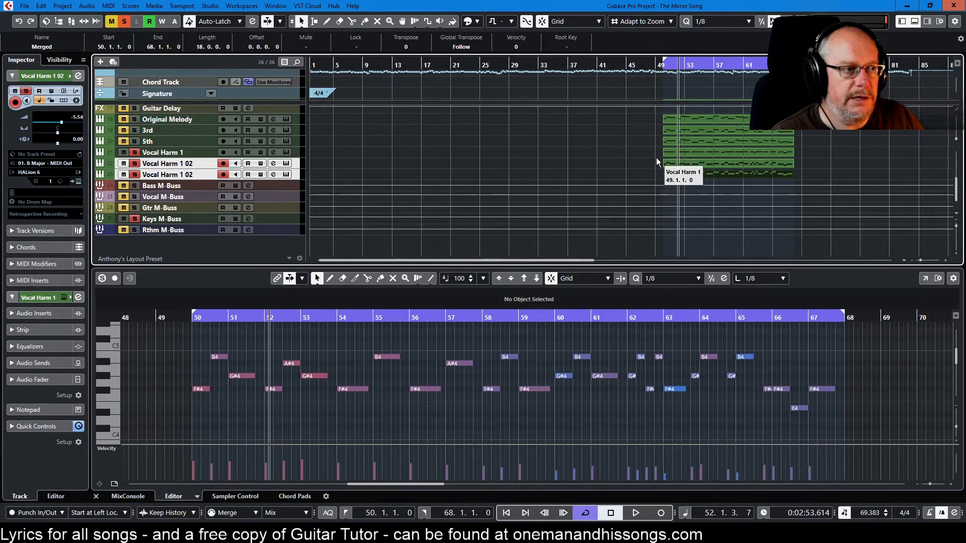
drag(657, 151, 693, 173)
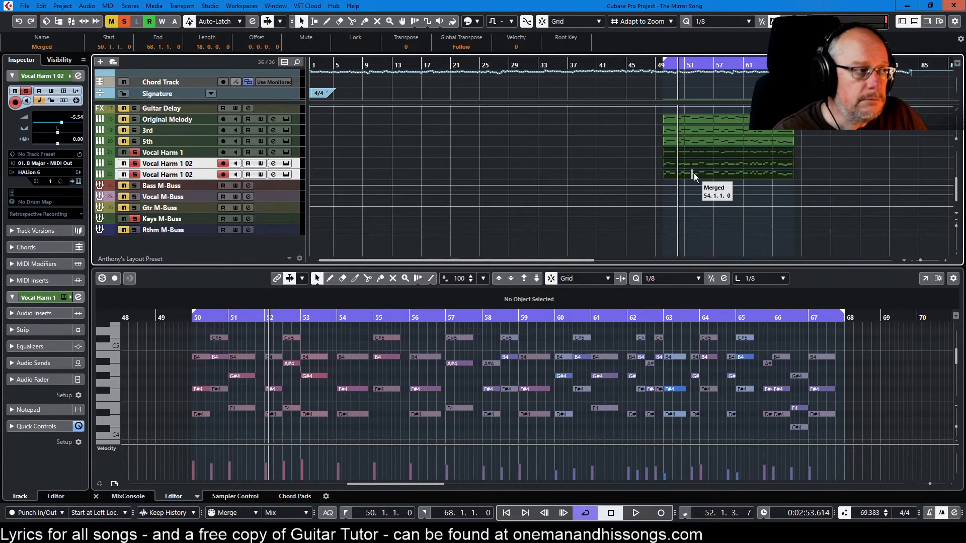
Play the three rearranged harmony parts from bar 50 and stop after a few bars
key(KP_1)
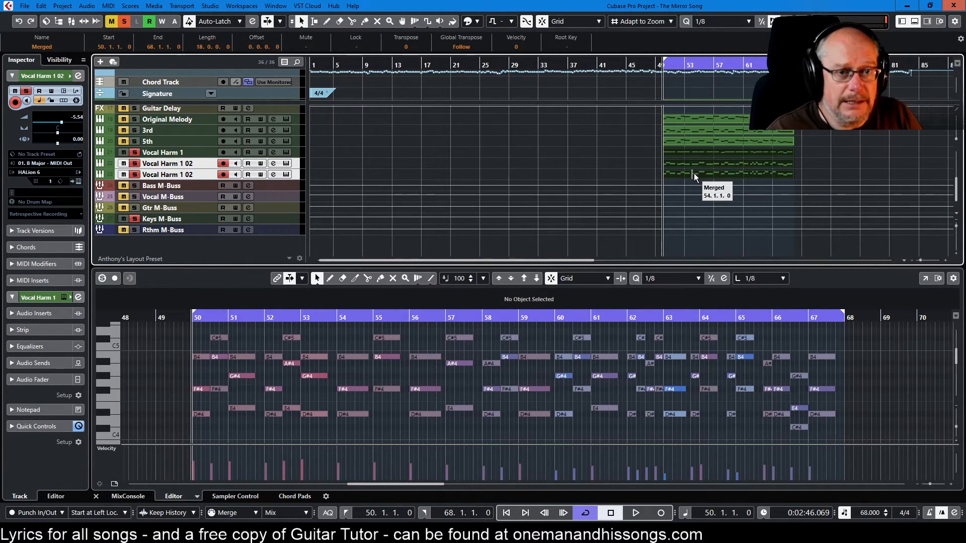
key(space)
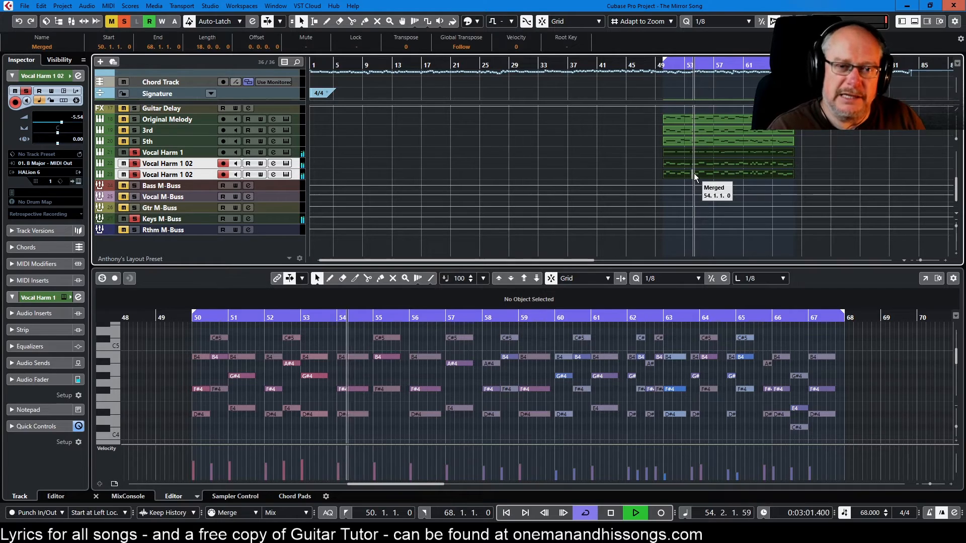
key(space)
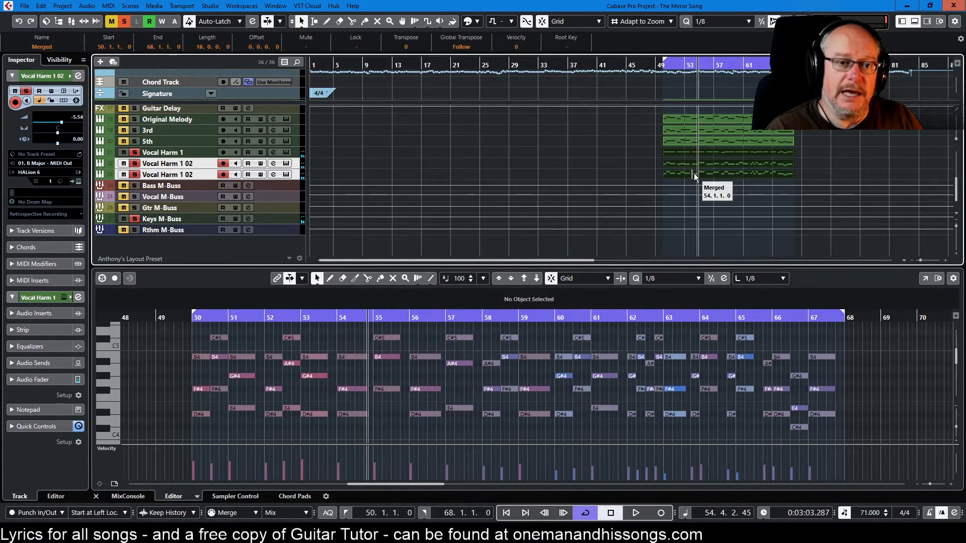
Compare the notes of the Original Melody, 3rd and 5th parts with those of the three rearranged harmony parts
drag(657, 119, 678, 140)
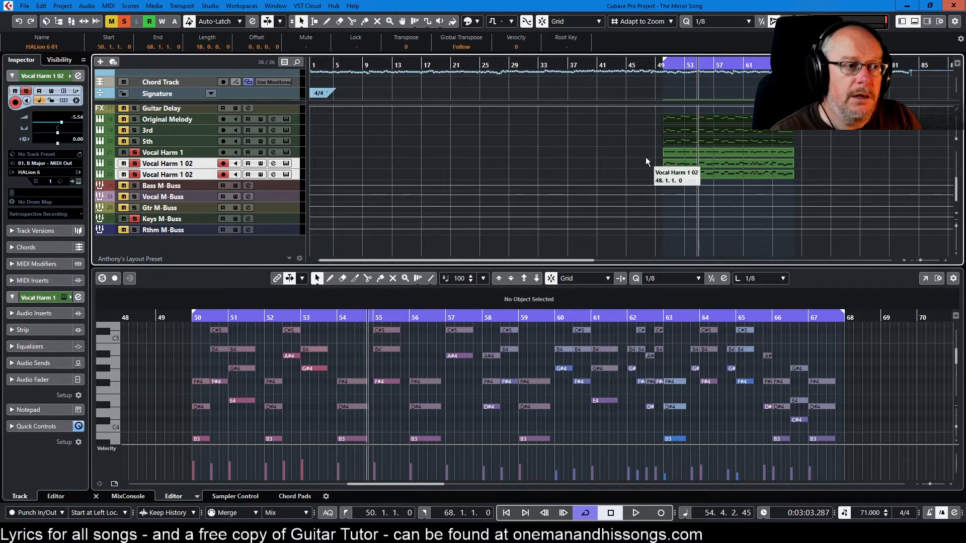
drag(658, 150, 691, 174)
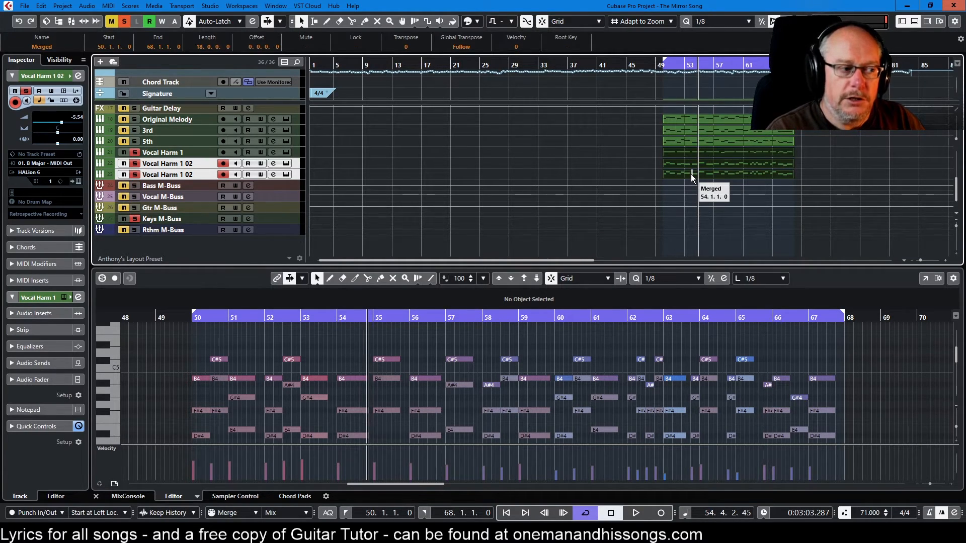
click(670, 142)
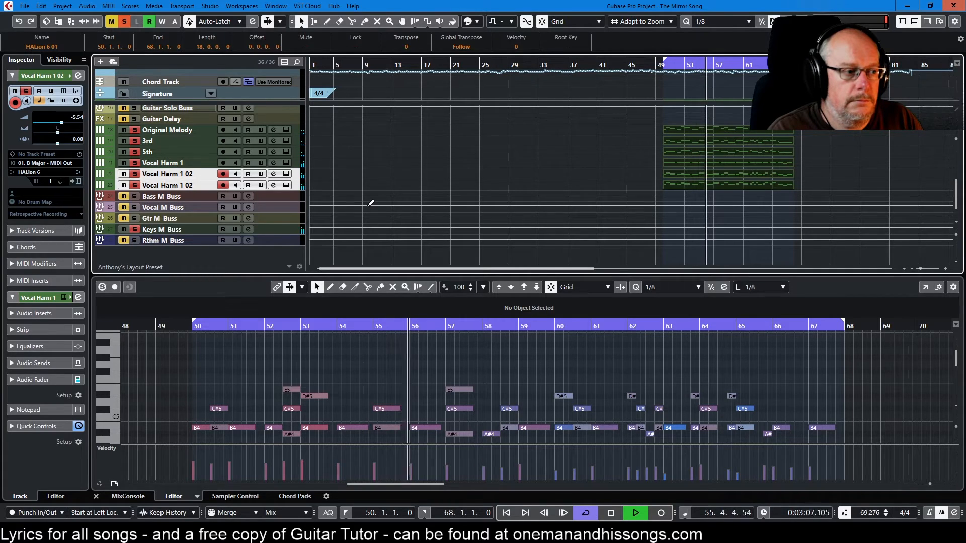
Stop playback and examine the notes of the Vocal Harm 1 part and the first Vocal Harm 1 02 part in an enlarged note editor
click(612, 513)
click(627, 160)
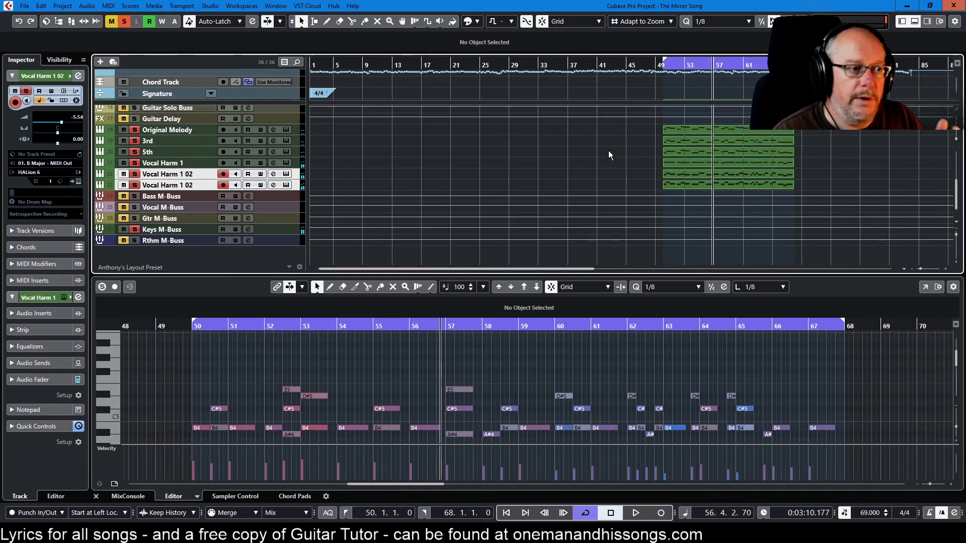
click(161, 163)
click(680, 163)
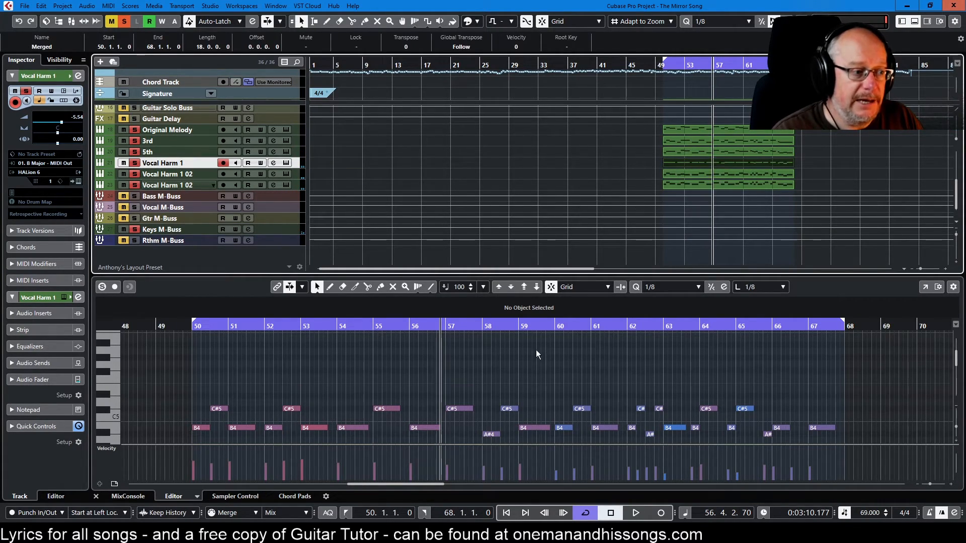
drag(592, 274, 592, 227)
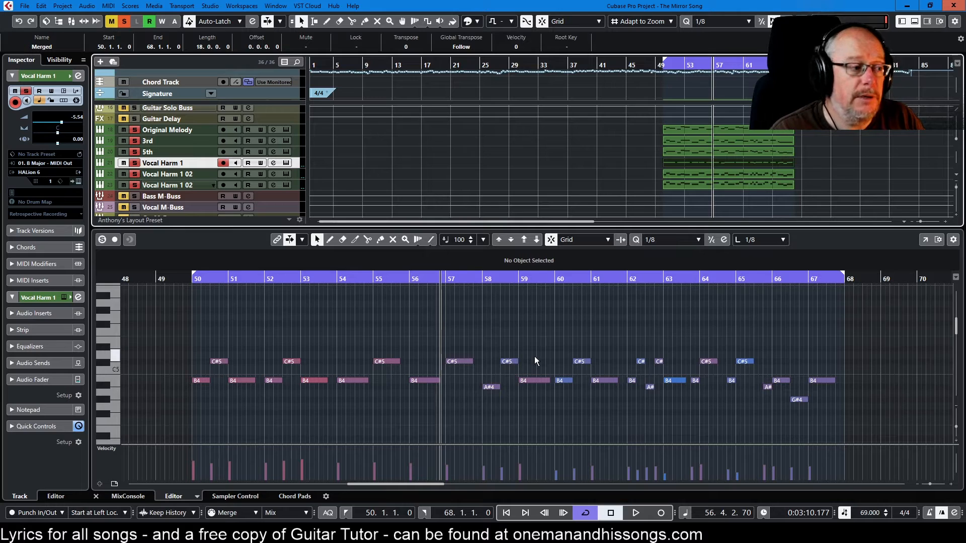
click(706, 173)
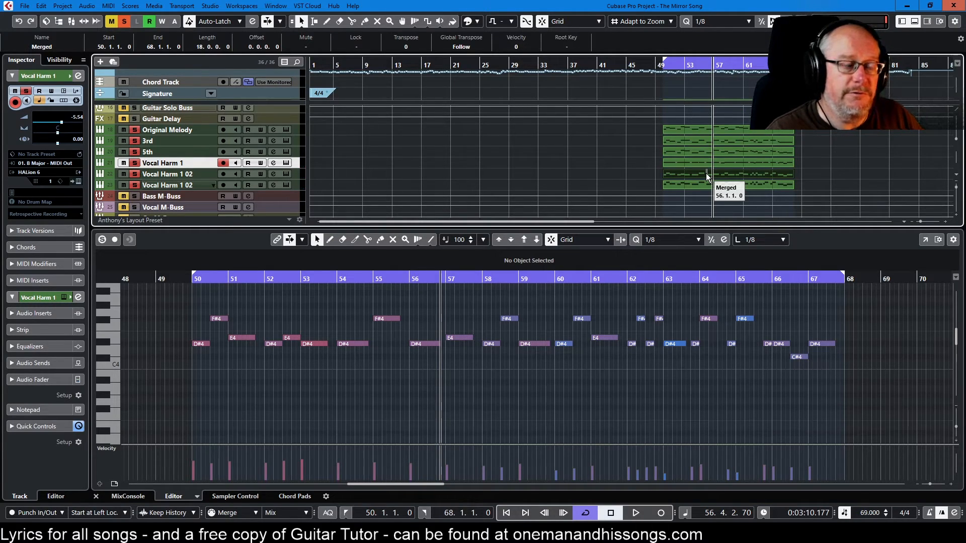
Take the Keys M-Buss out of solo and play the three rearranged harmonies with the full mix from bar 50
scroll(150, 199, down, 3)
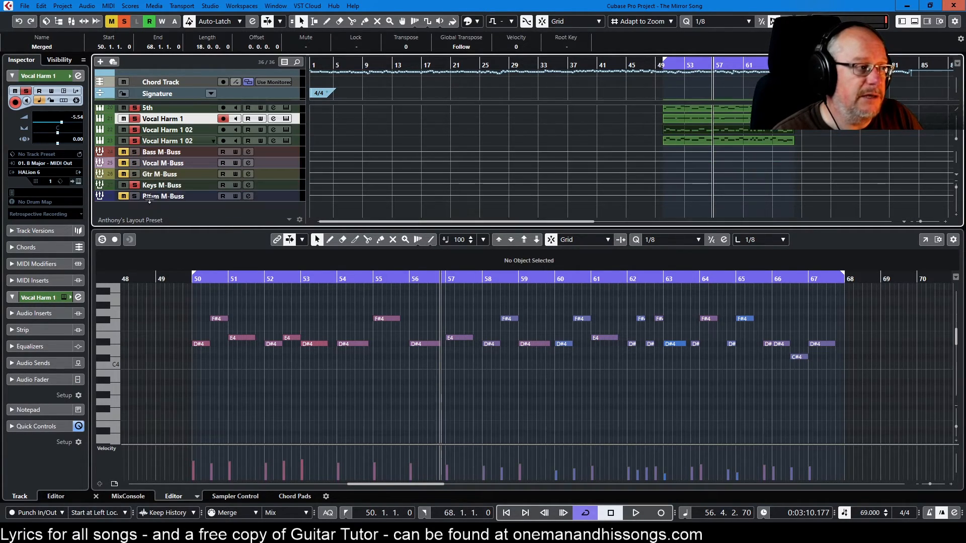
click(133, 185)
key(KP_1)
key(space)
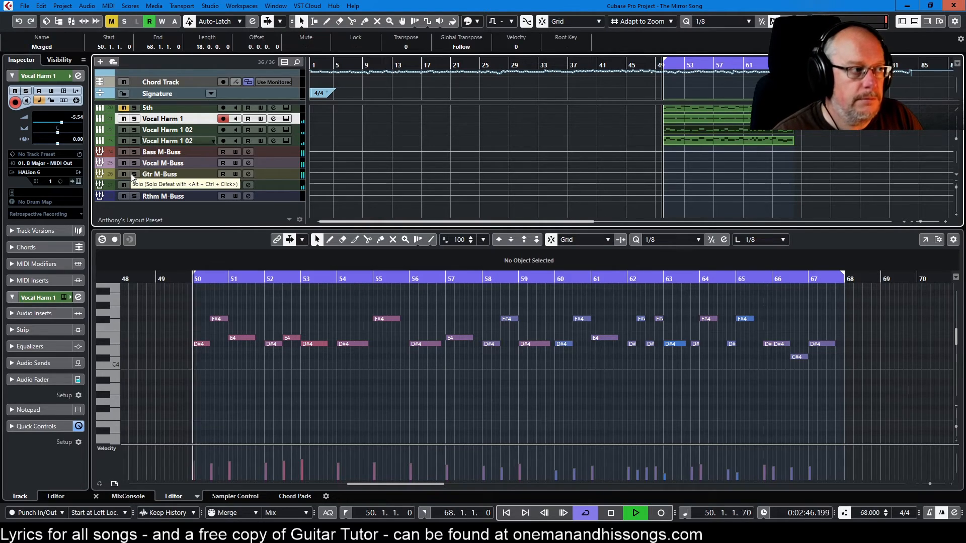
scroll(273, 174, up, 2)
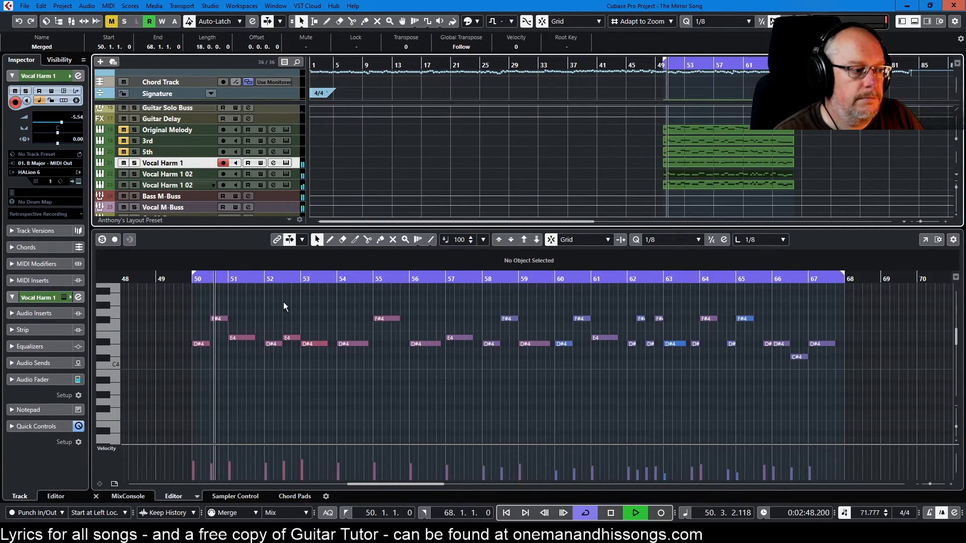
Lower the mixer levels of the three harmony tracks to -8.82 for Vocal Harm 1, and -8.14 and -10.4 for the two Vocal Harm 1 02 tracks
click(132, 496)
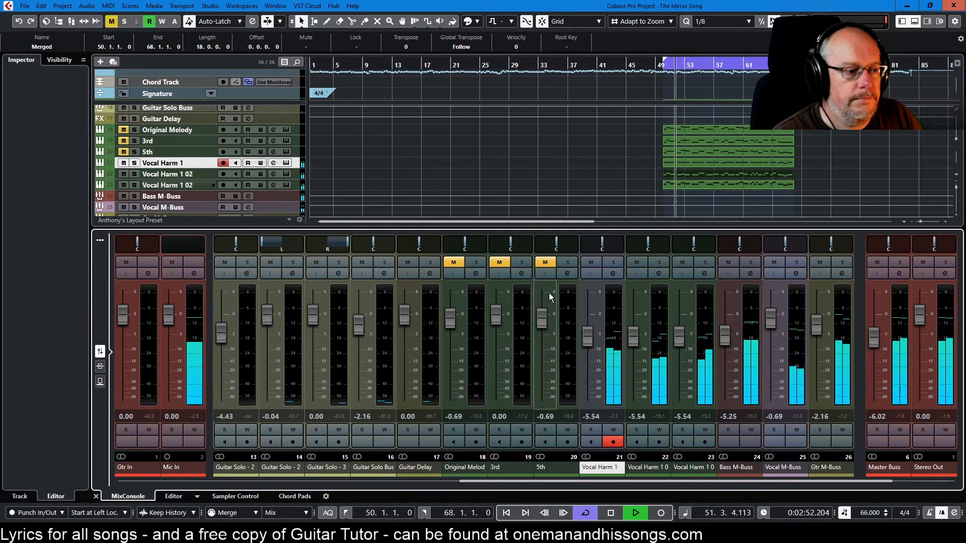
drag(587, 336, 681, 352)
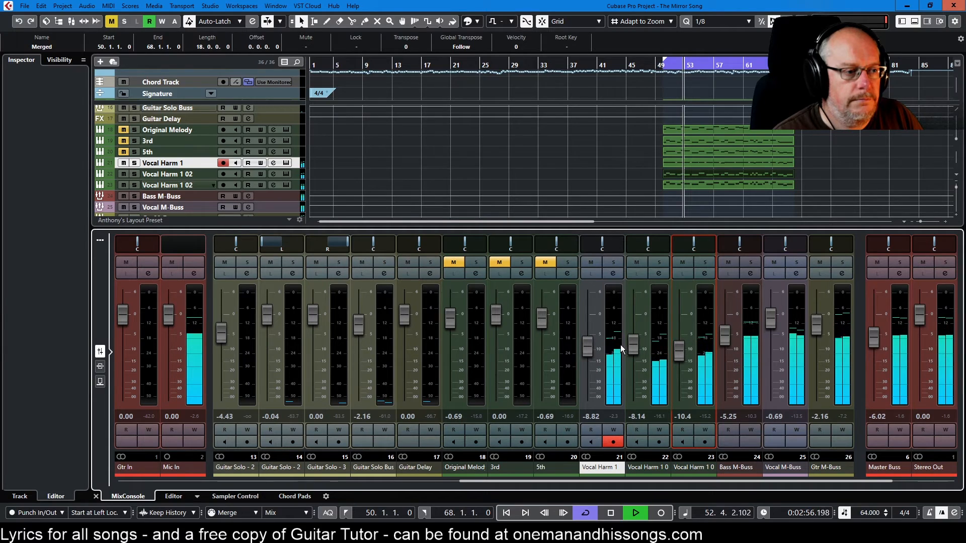
Unmute the Original Melody, 3rd and 5th tracks during playback to hear all six parts together, and stop after a few bars
click(454, 264)
click(499, 263)
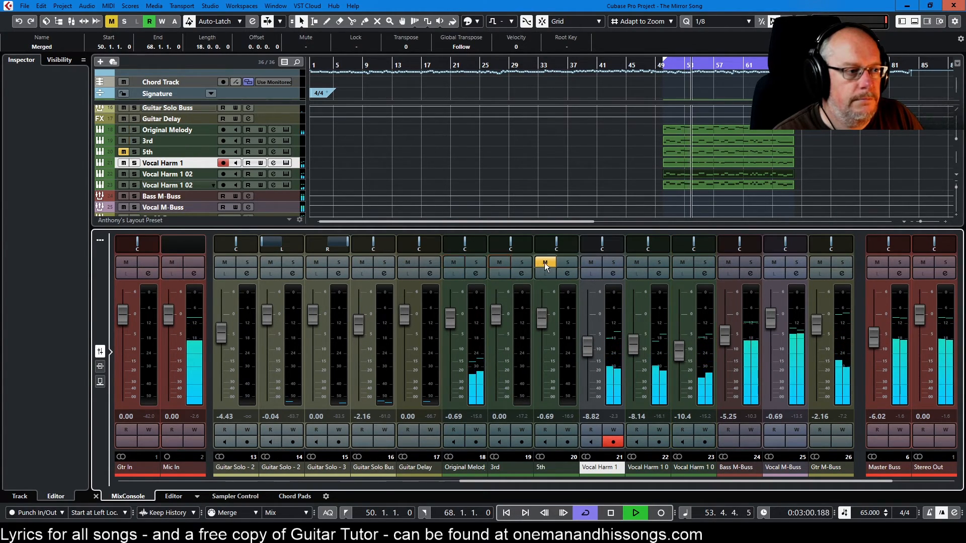
click(545, 262)
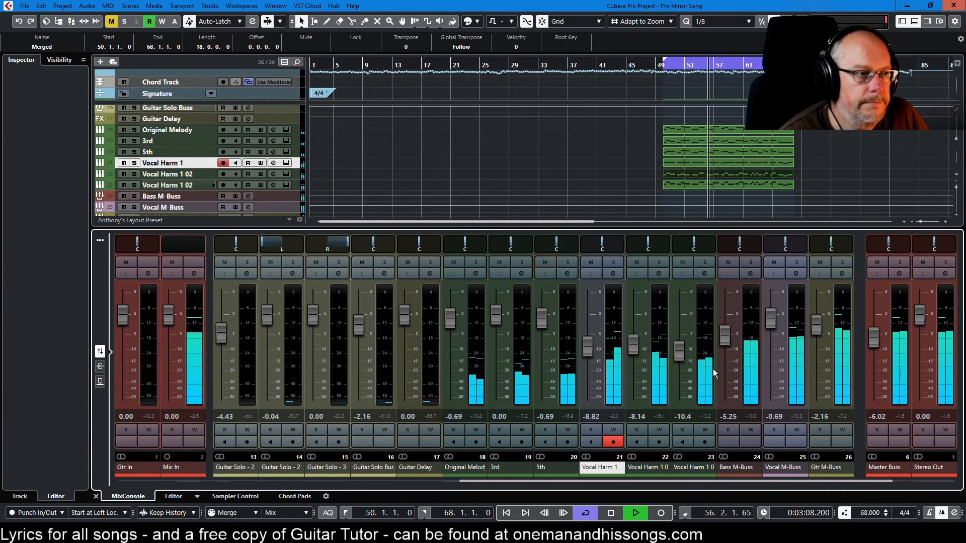
click(611, 513)
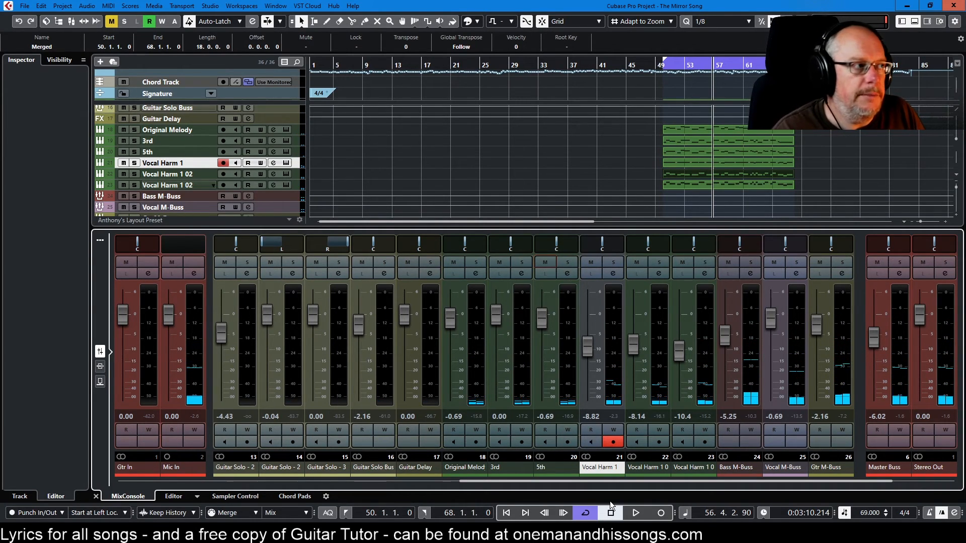
Display the notes of the Original Melody part in the note editor
double_click(729, 132)
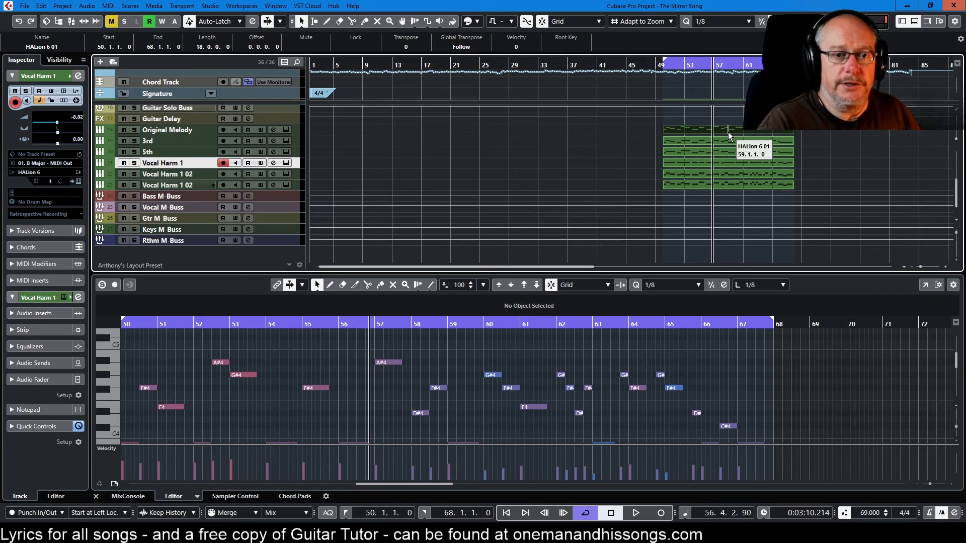